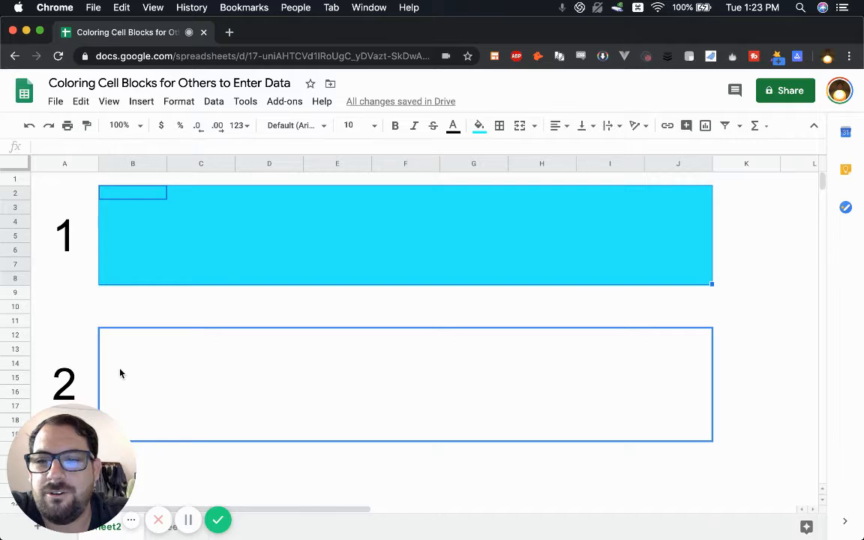
left_click_drag(112, 337, 712, 424)
left_click_drag(73, 457, 693, 448)
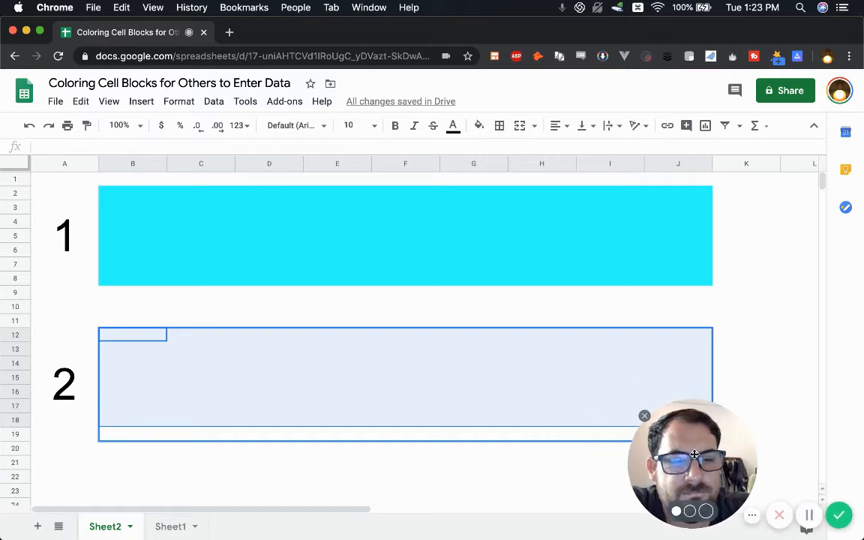
left_click(157, 330)
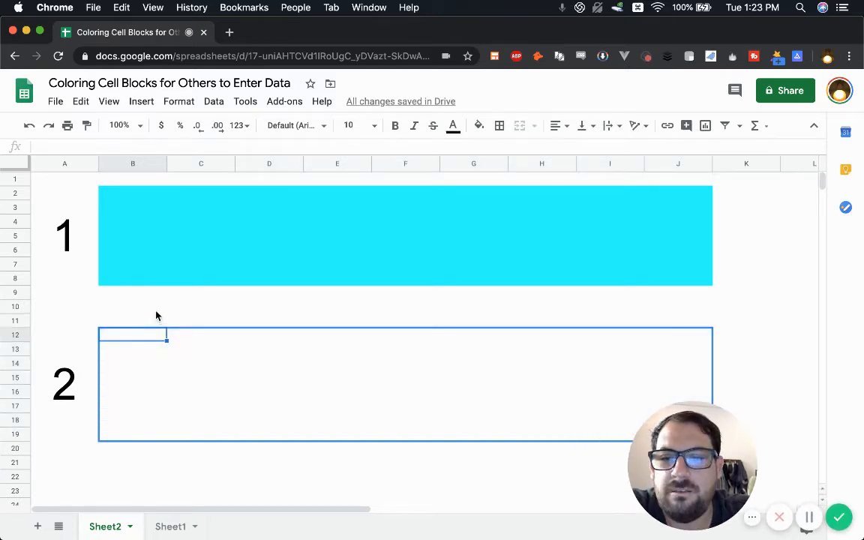
left_click(155, 306)
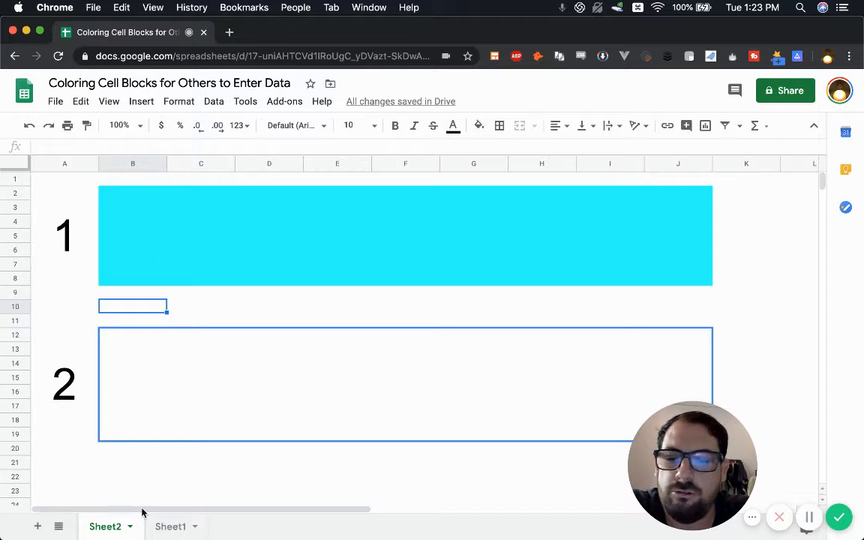
Open Sheet1 and examine the customer, cost and widget inputs in column C and the Month 1 formulas that use them.
left_click(164, 528)
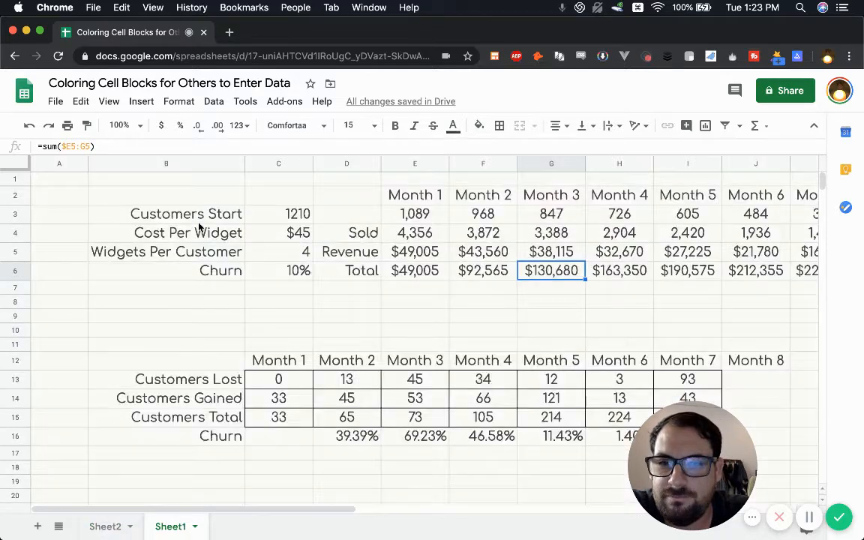
left_click(256, 290)
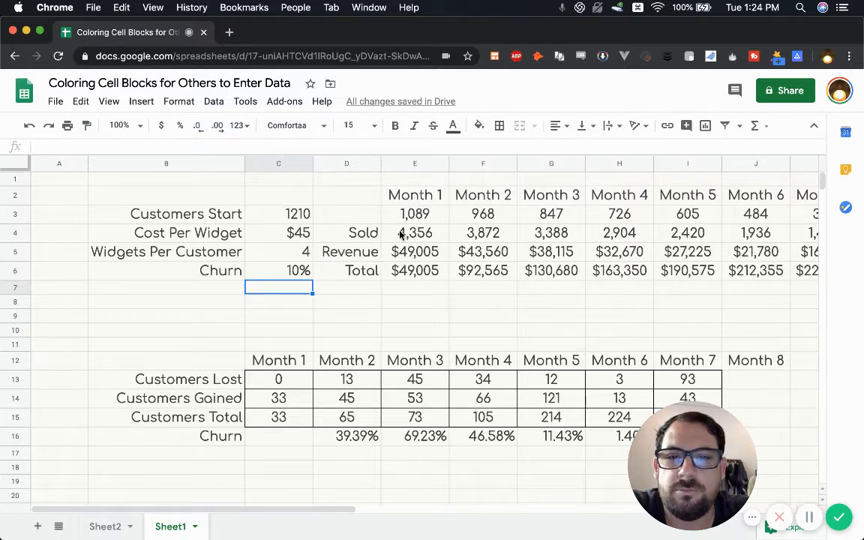
left_click(274, 216)
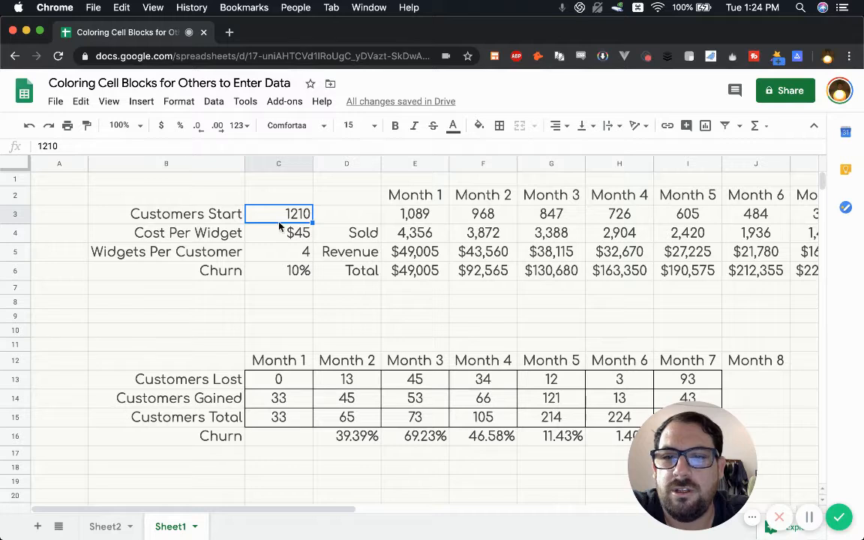
left_click(430, 217)
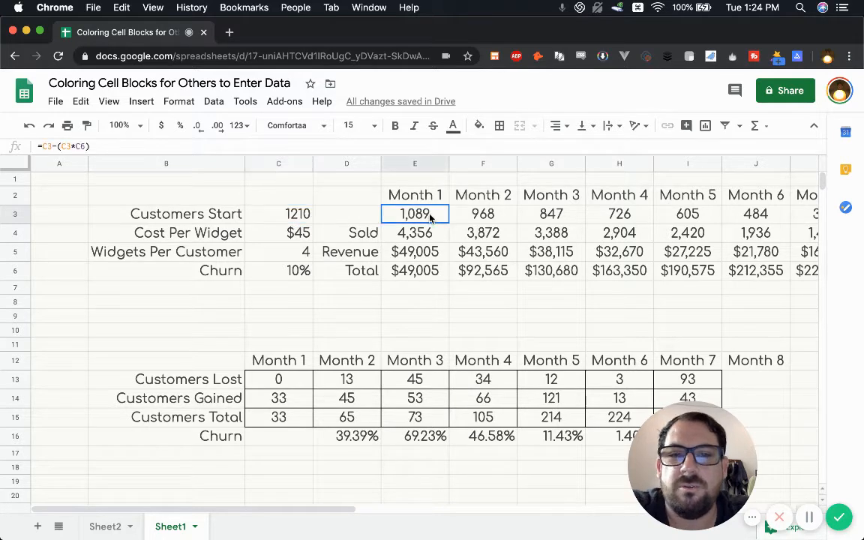
left_click(425, 270)
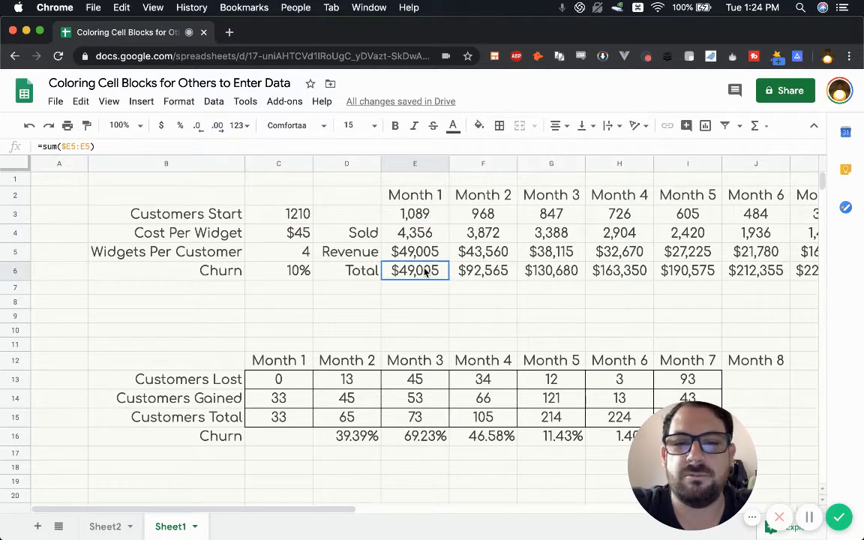
left_click(426, 217)
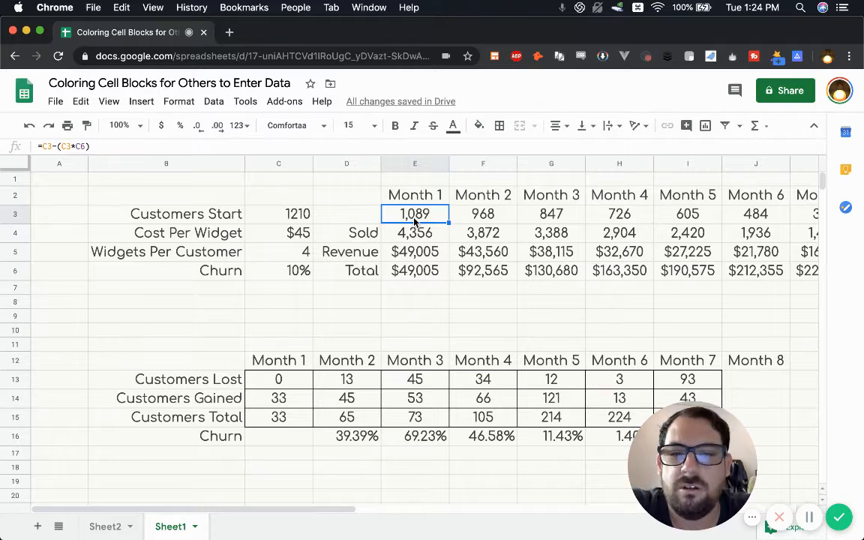
left_click(215, 237)
left_click(263, 232)
left_click(289, 251)
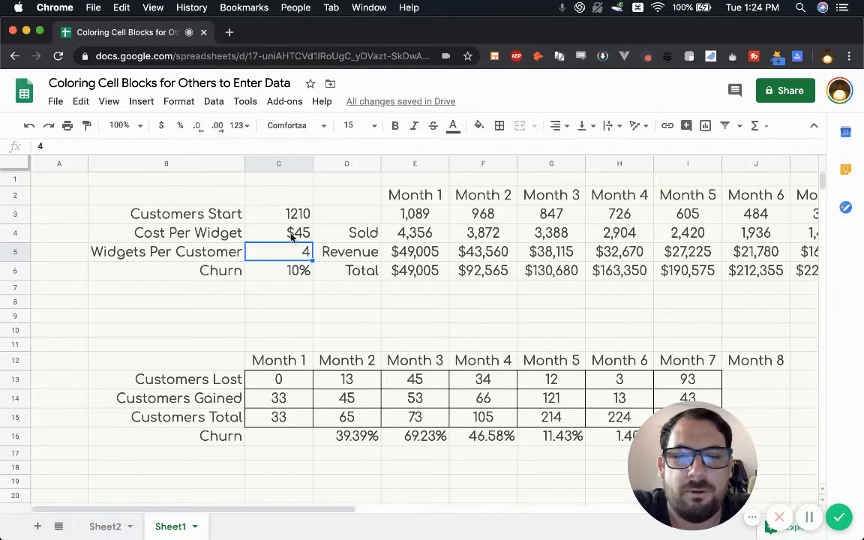
left_click(409, 233)
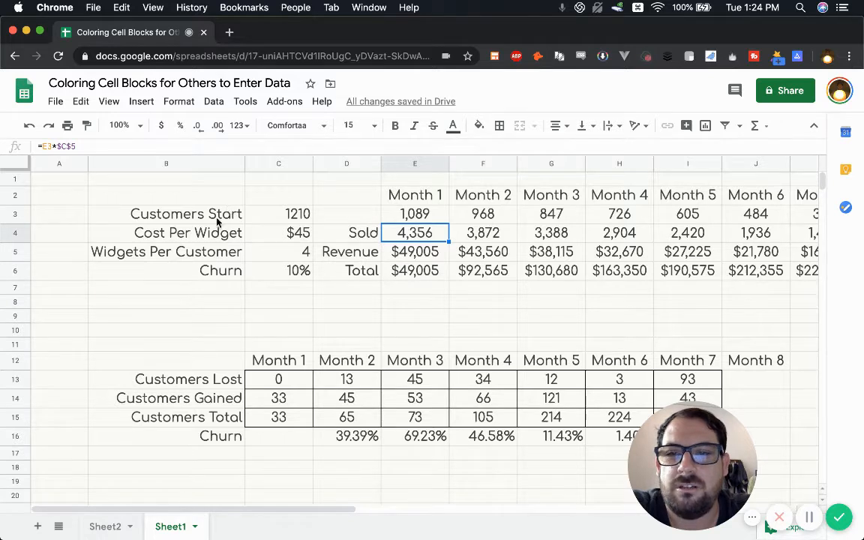
Review the input labels and month headers, comparing the entry cells C3:C6 with the calculated Month 1 customers and sold cells.
left_click_drag(216, 218, 195, 270)
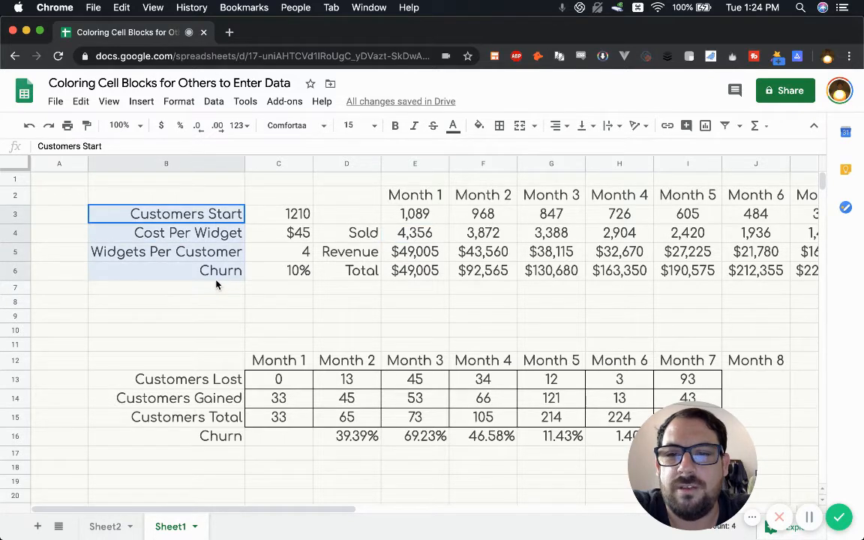
left_click_drag(413, 194, 679, 194)
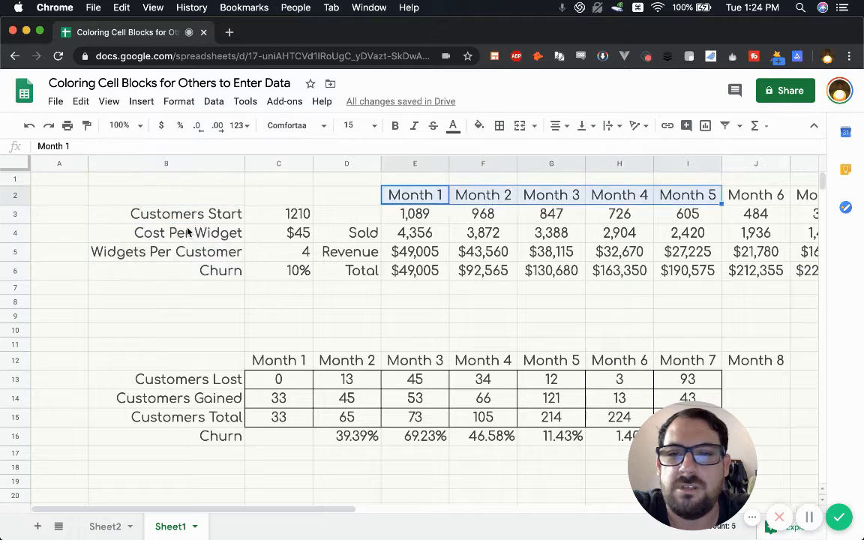
left_click_drag(196, 218, 199, 272)
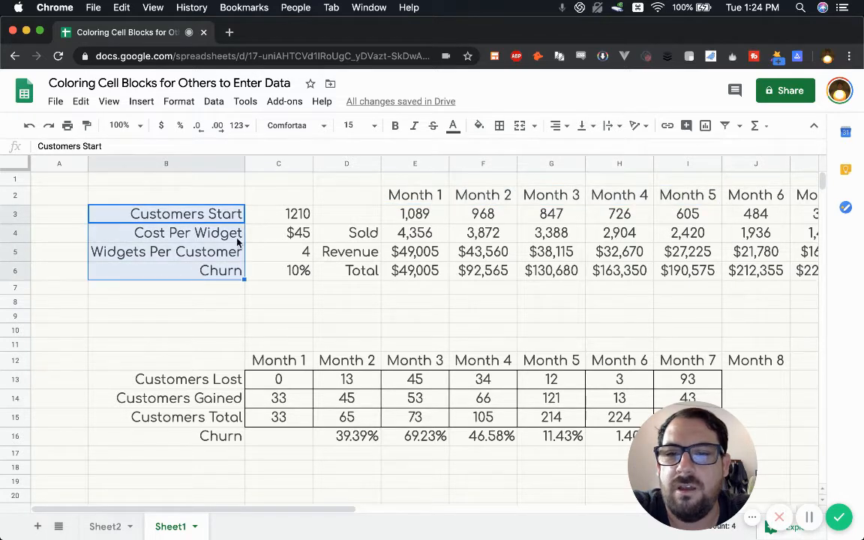
left_click(297, 219)
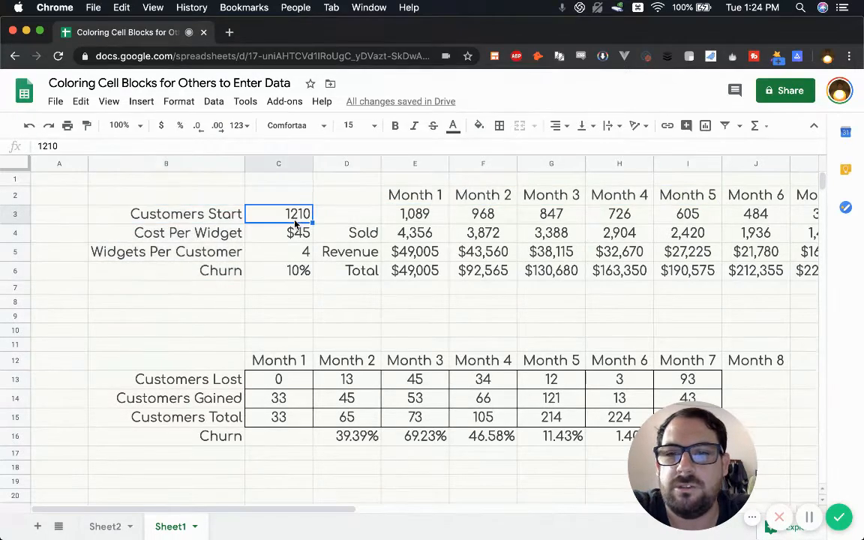
left_click(299, 233)
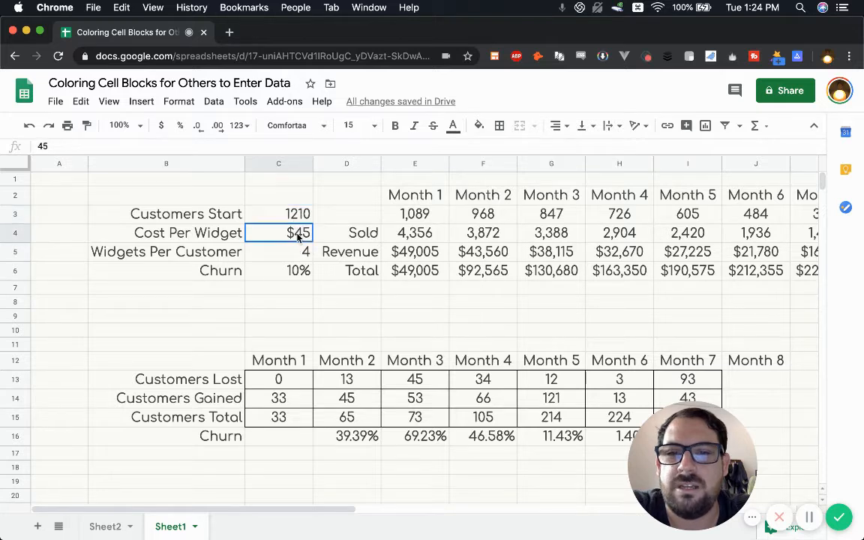
left_click(298, 217)
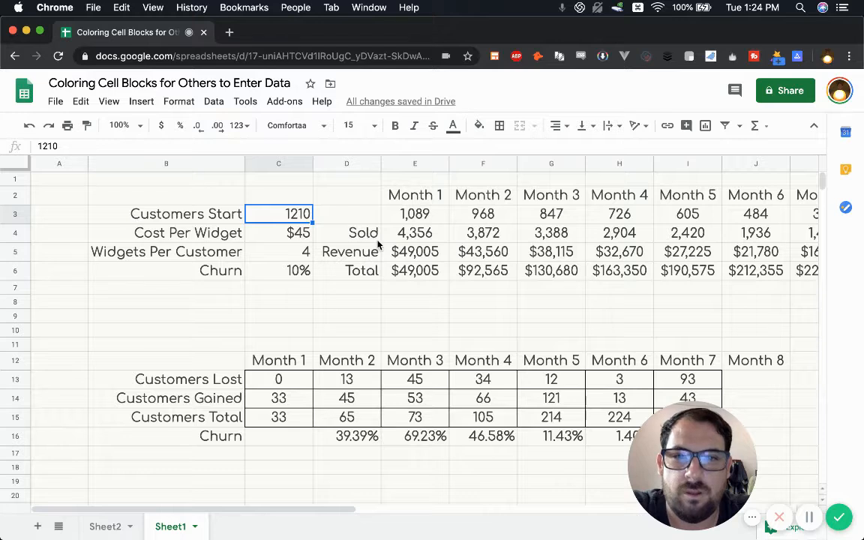
left_click(424, 217)
left_click(422, 234)
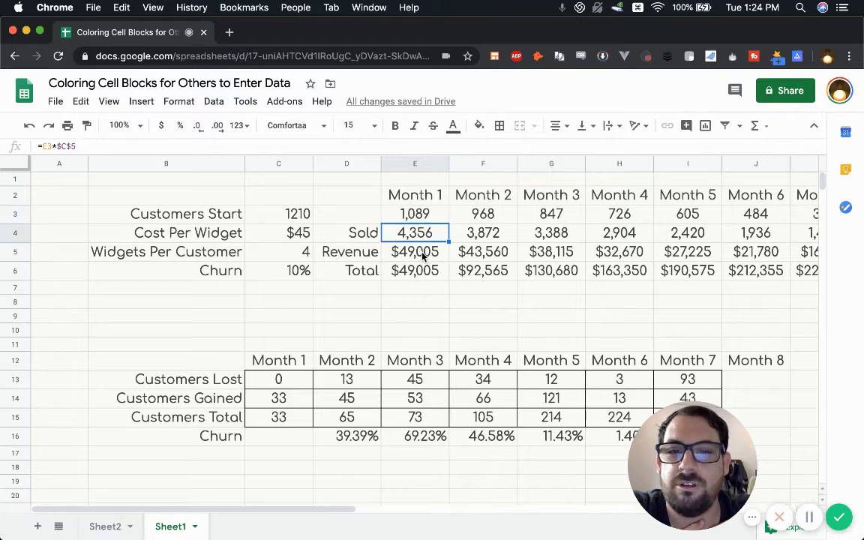
left_click(421, 216)
left_click(418, 235)
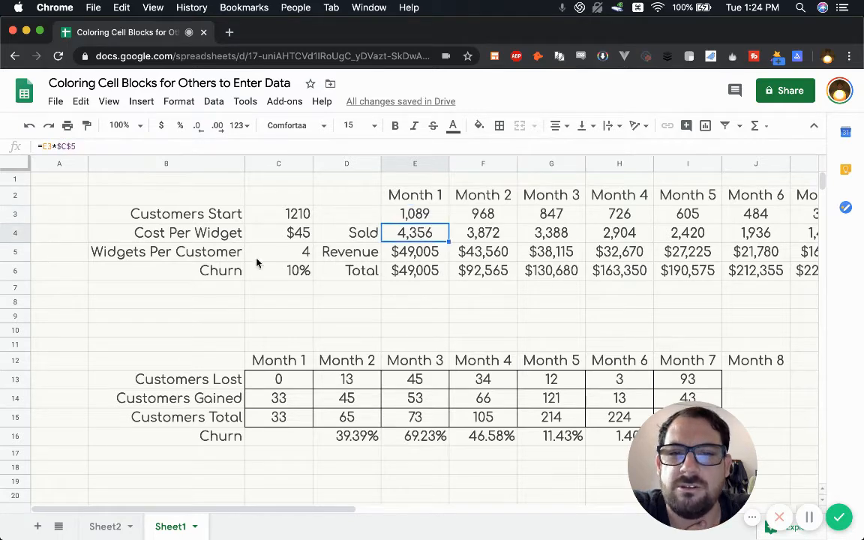
left_click(290, 254)
left_click(289, 273)
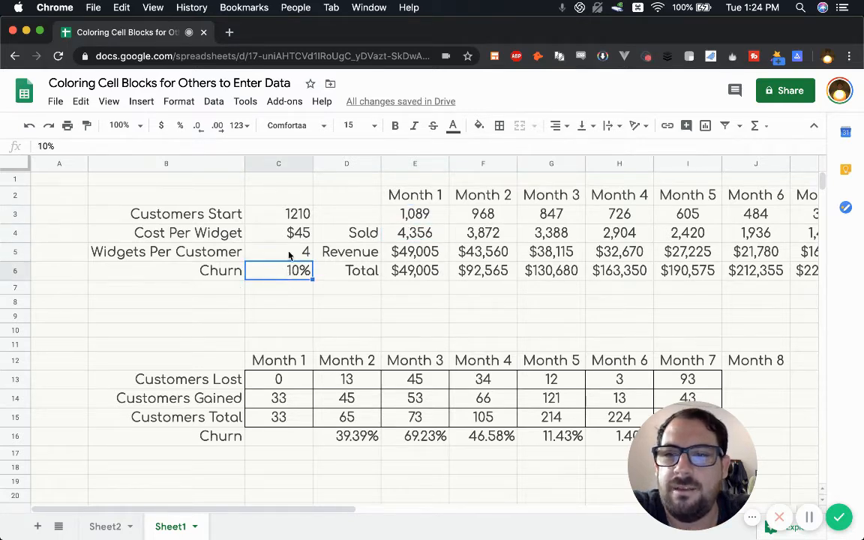
left_click(292, 214)
left_click(294, 233)
left_click(291, 255)
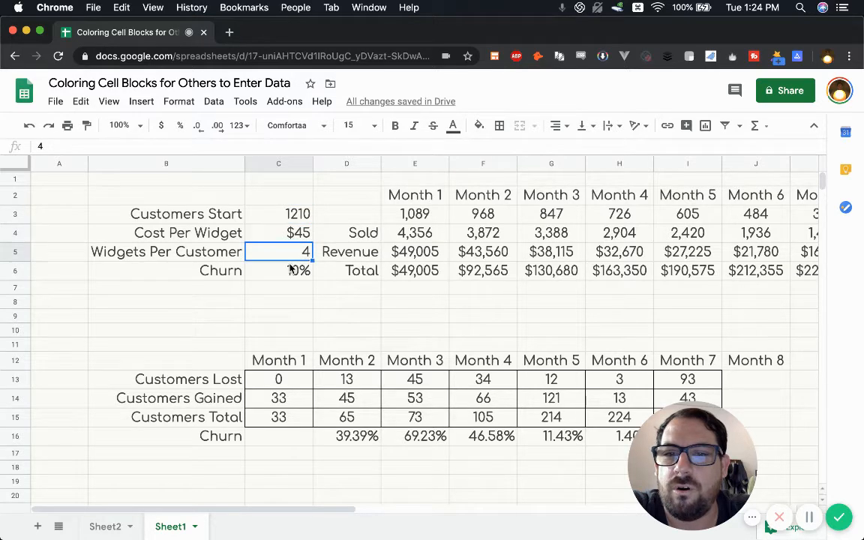
left_click(290, 270)
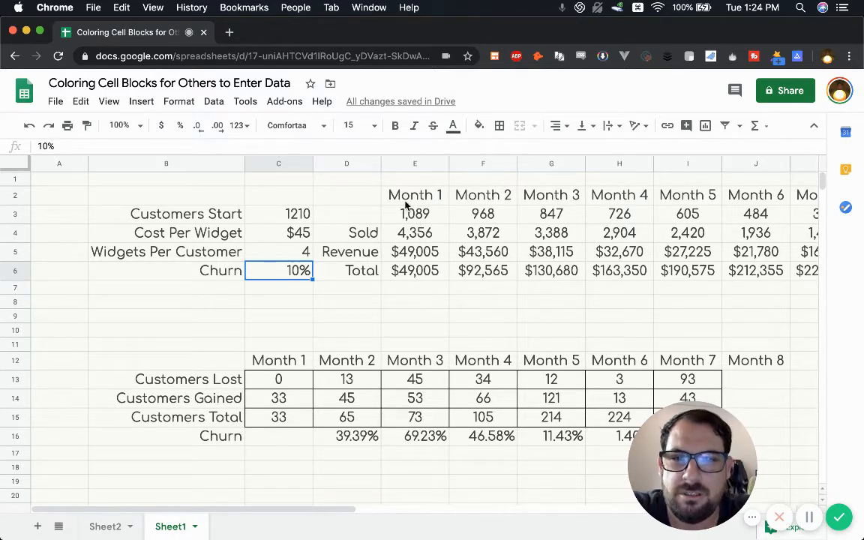
Add a dark bottom border beneath the Month 1 through Month 6 headers in E2:J2.
left_click_drag(405, 200, 777, 201)
left_click(499, 126)
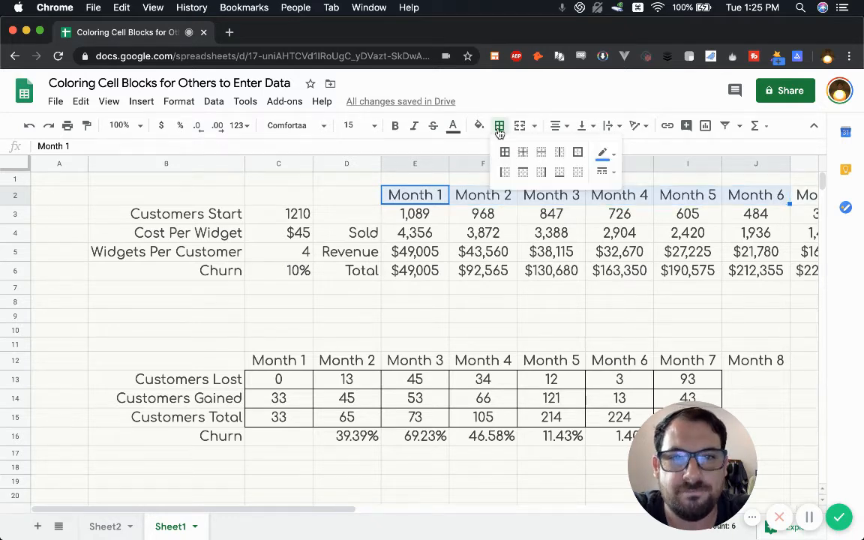
left_click(560, 174)
left_click(604, 154)
left_click(624, 204)
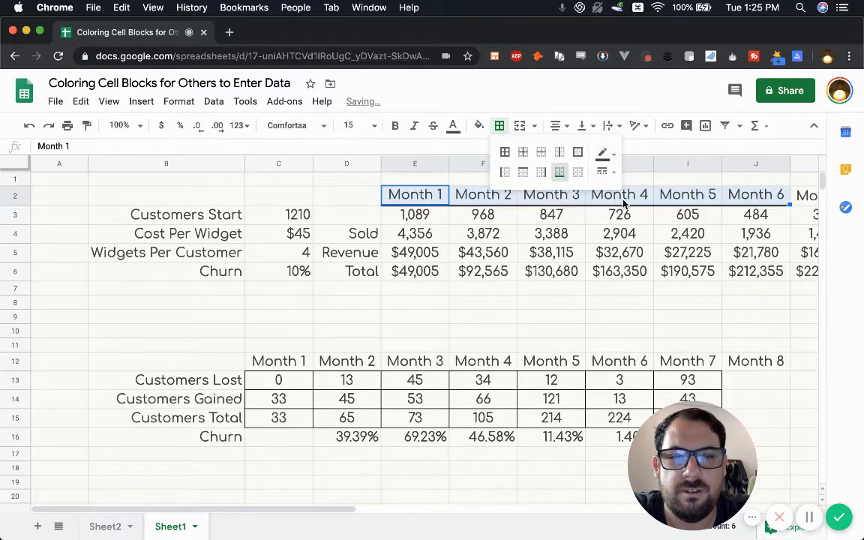
Add a right border to D3:D6, separating the Sold, Revenue and Total labels from the monthly figures.
left_click(383, 220)
left_click(363, 216)
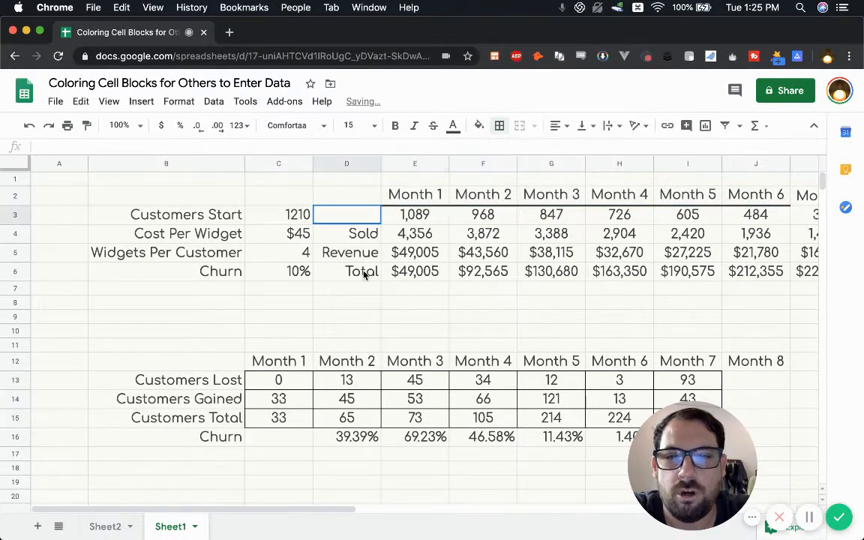
left_click(364, 276, "shift")
left_click(499, 125)
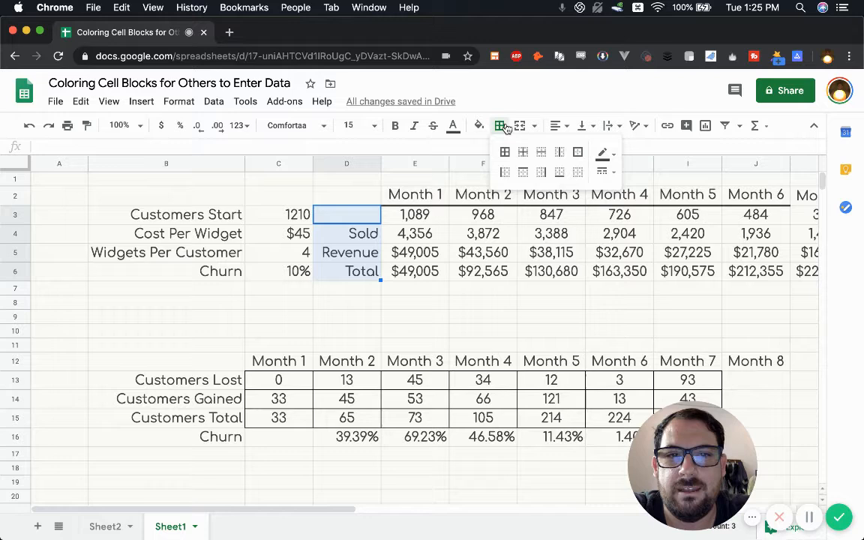
left_click(541, 173)
left_click(336, 261)
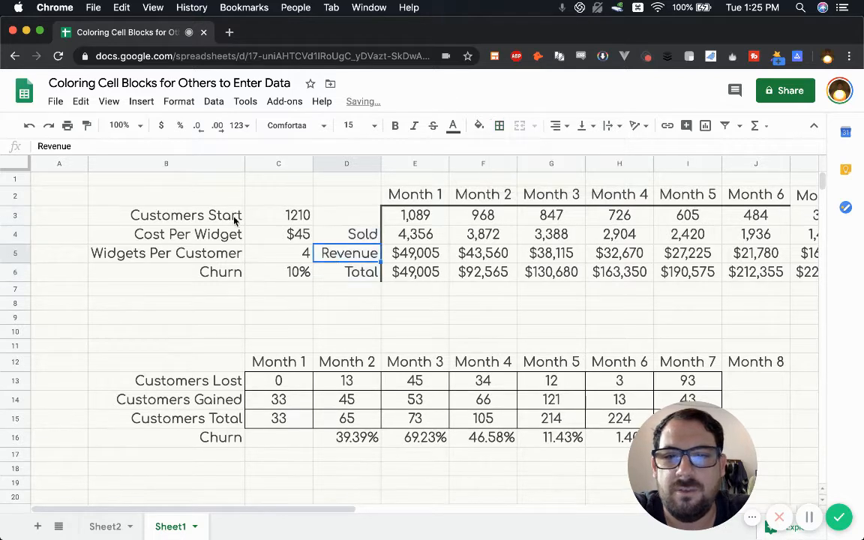
Add an outer border around the input block B3:C6, from Customers Start through Churn.
left_click(266, 207)
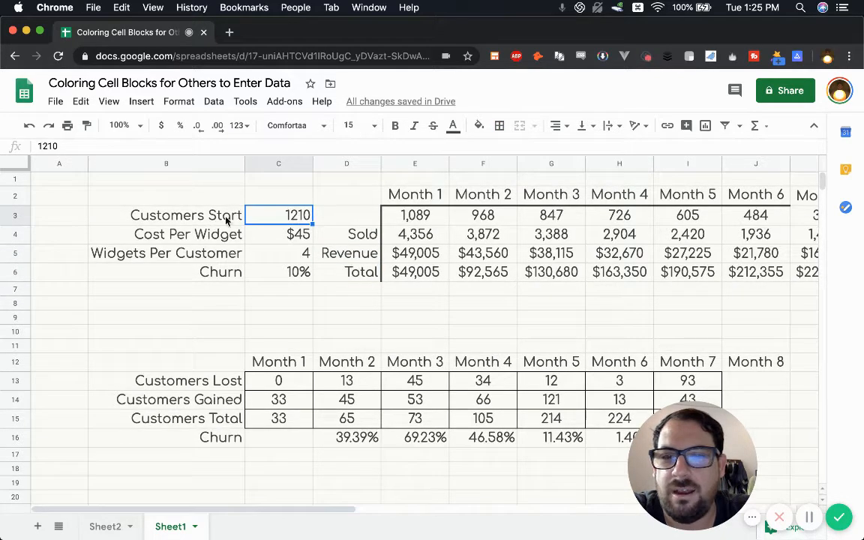
left_click_drag(232, 217, 285, 272)
left_click(499, 125)
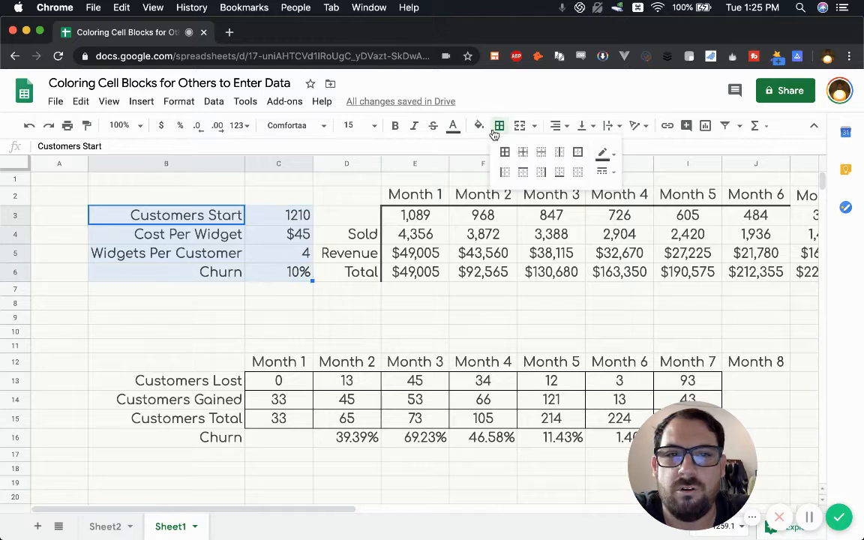
left_click(578, 152)
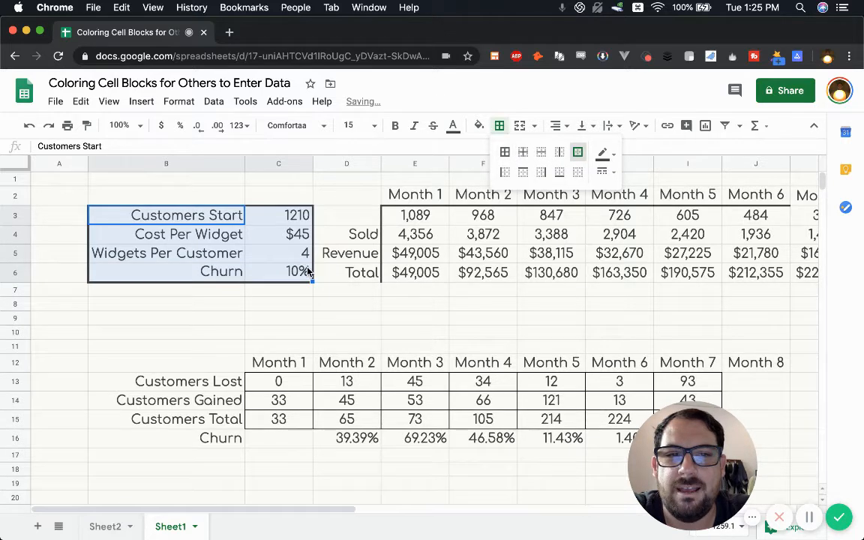
left_click(287, 227)
left_click(293, 218)
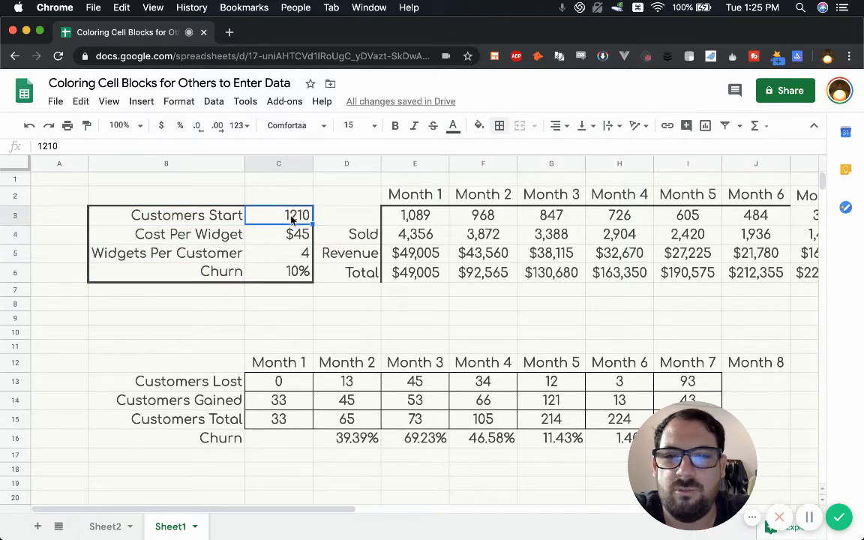
Fill the input value cells C3:C6 with yellow and keep that range selected.
left_click_drag(291, 224, 295, 270)
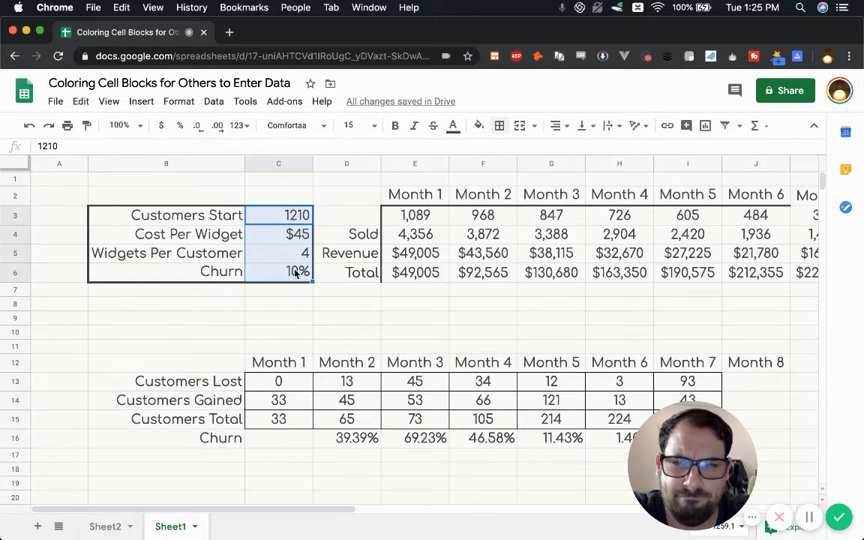
left_click(479, 125)
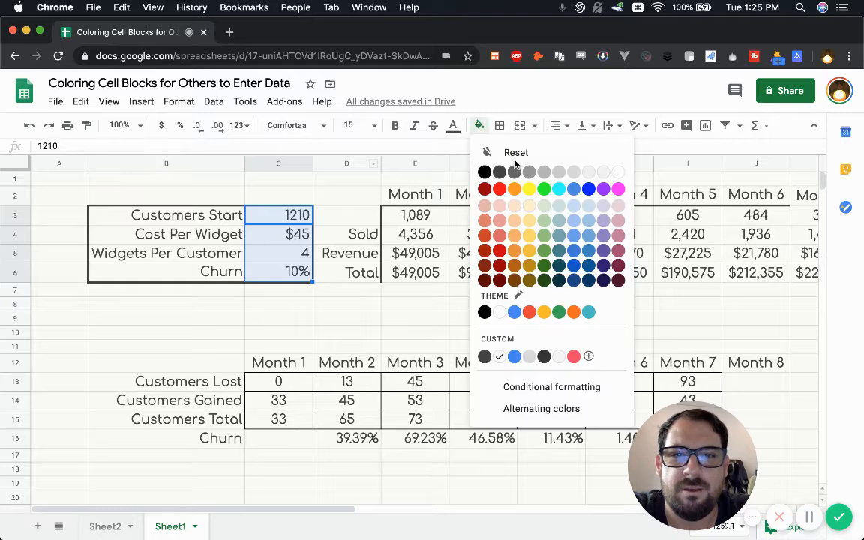
left_click(528, 188)
left_click(266, 211)
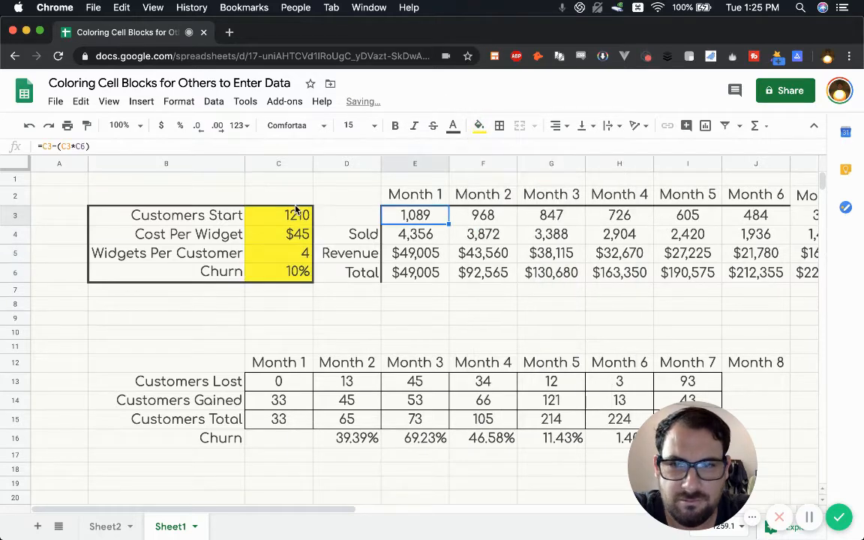
left_click_drag(294, 272, 295, 273)
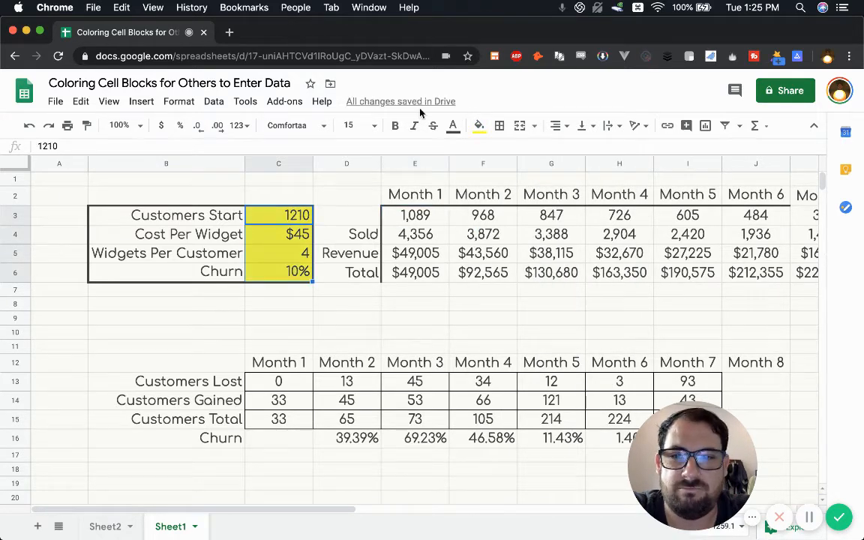
Change the fill of the input value cells C3:C6 to green.
left_click(480, 126)
left_click(545, 188)
left_click(422, 233)
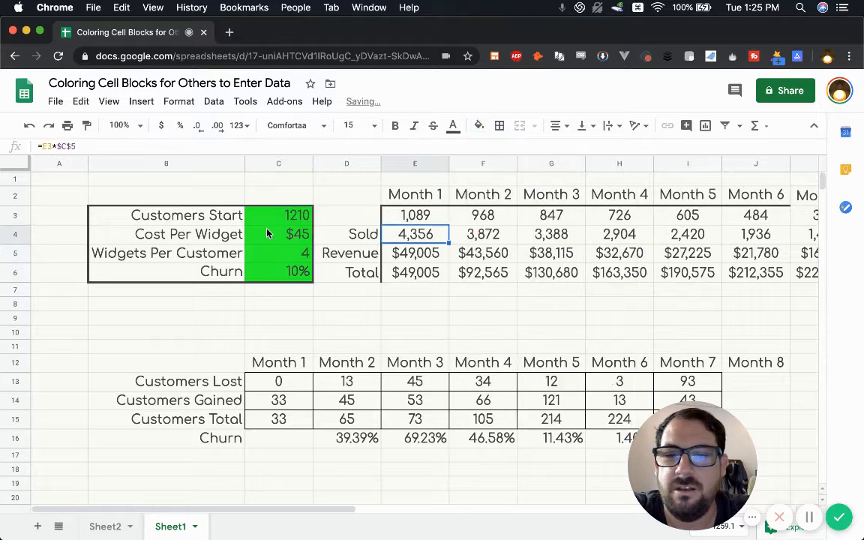
Fill the input value cells C3:C6 with cyan.
left_click_drag(281, 216, 295, 272)
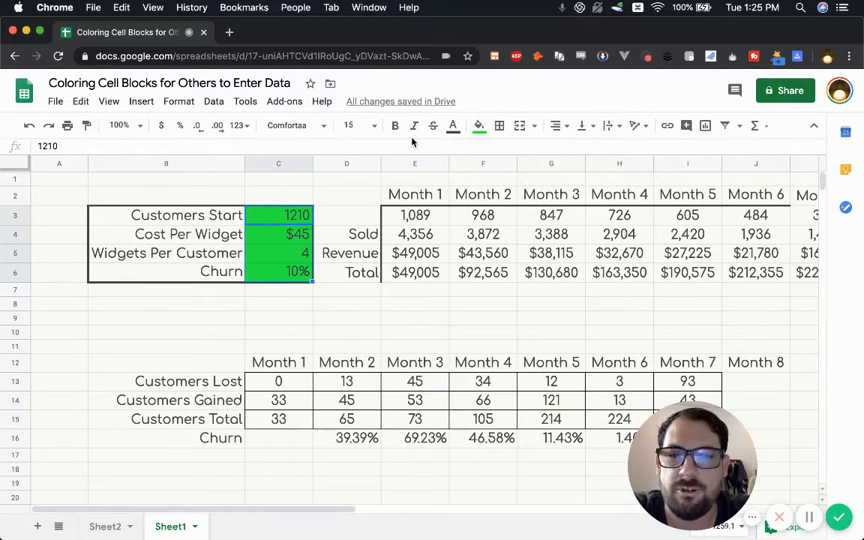
left_click(478, 134)
left_click(507, 178)
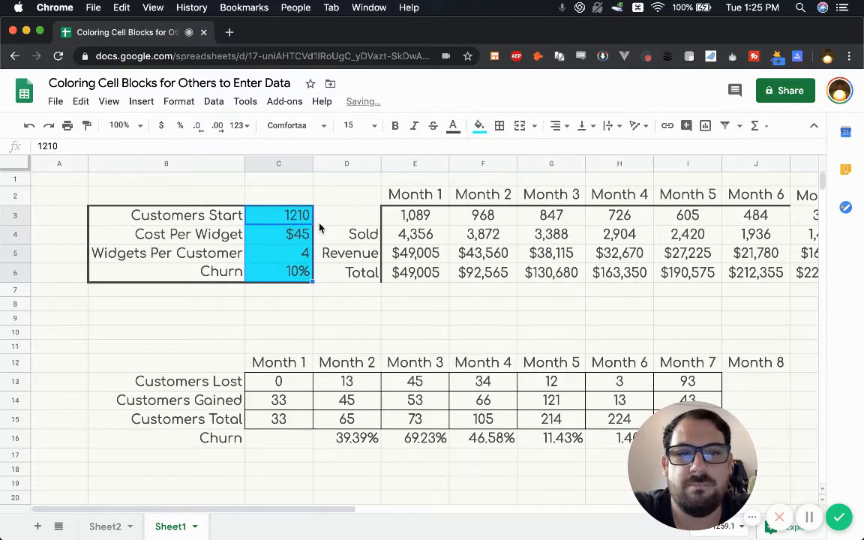
left_click(291, 226)
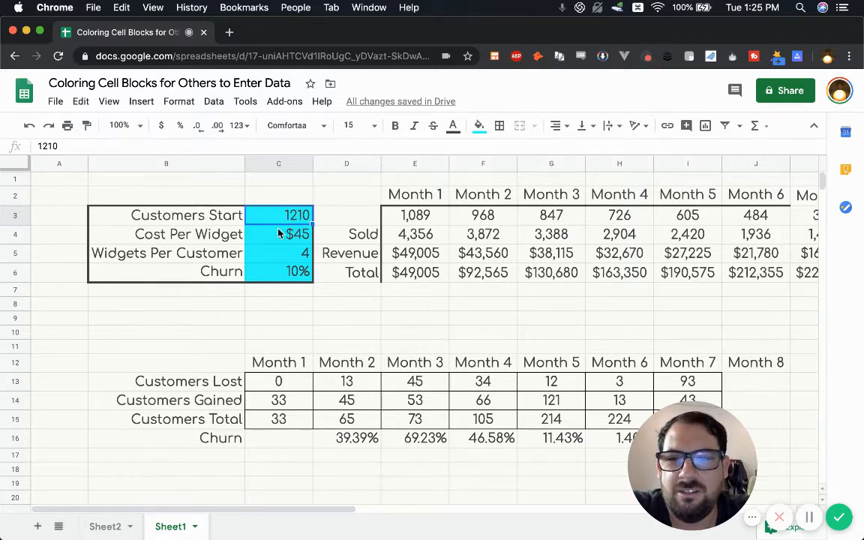
Fill the Month 1 through Month 6 headers in E2:J2 with cyan.
left_click_drag(415, 194, 757, 195)
left_click(479, 125)
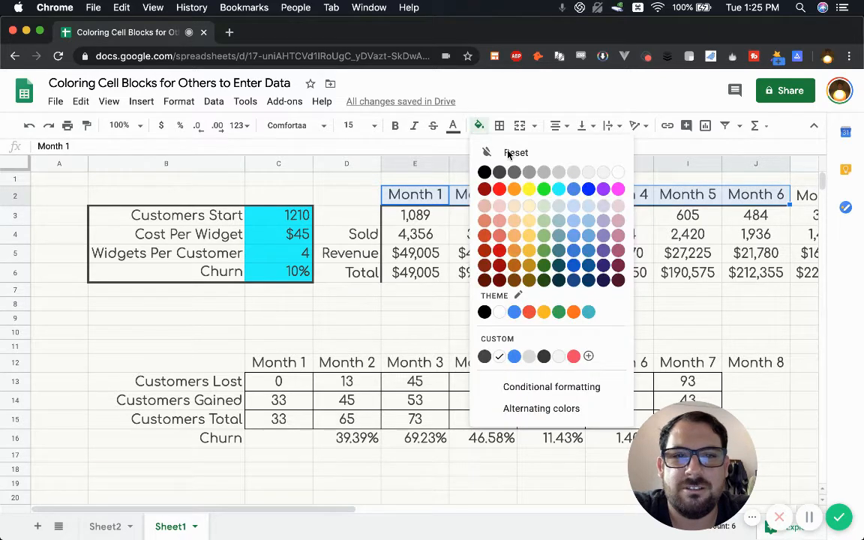
left_click(558, 189)
left_click(469, 253)
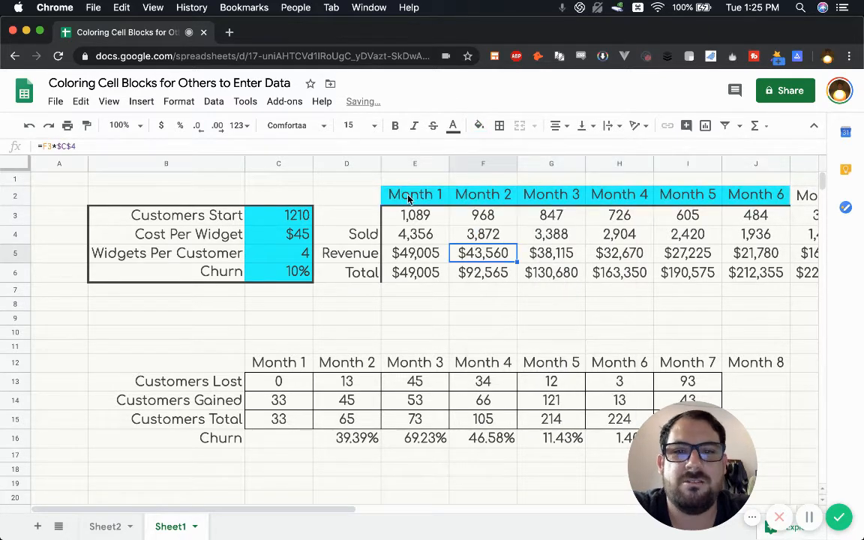
left_click(480, 126)
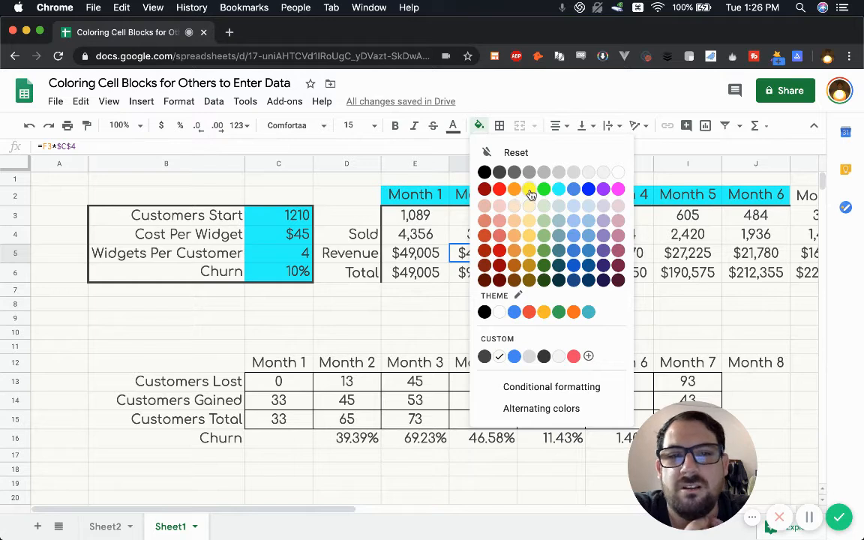
left_click(256, 276)
left_click(439, 255)
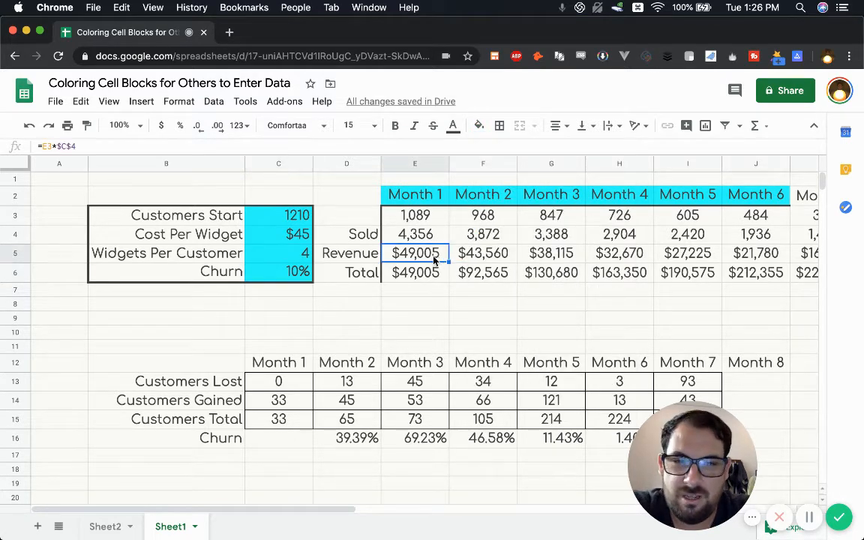
Fill the Total row values E6:K6, from Month 1 through Month 7, with green.
scroll(434, 259, "right", 1)
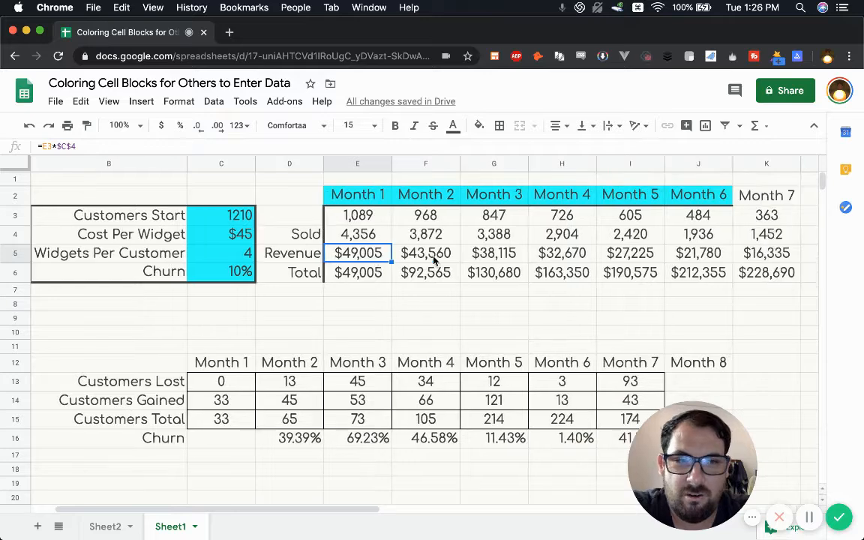
left_click(345, 273)
left_click(763, 273, "shift")
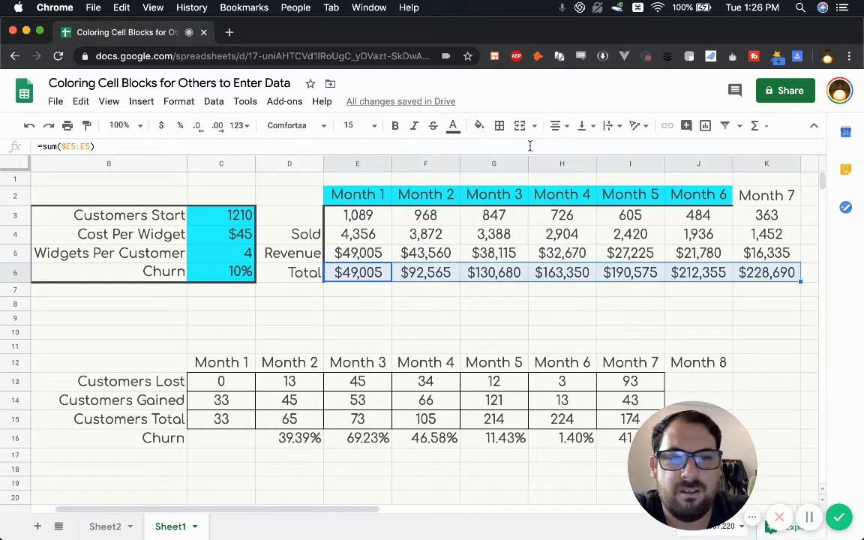
left_click(481, 126)
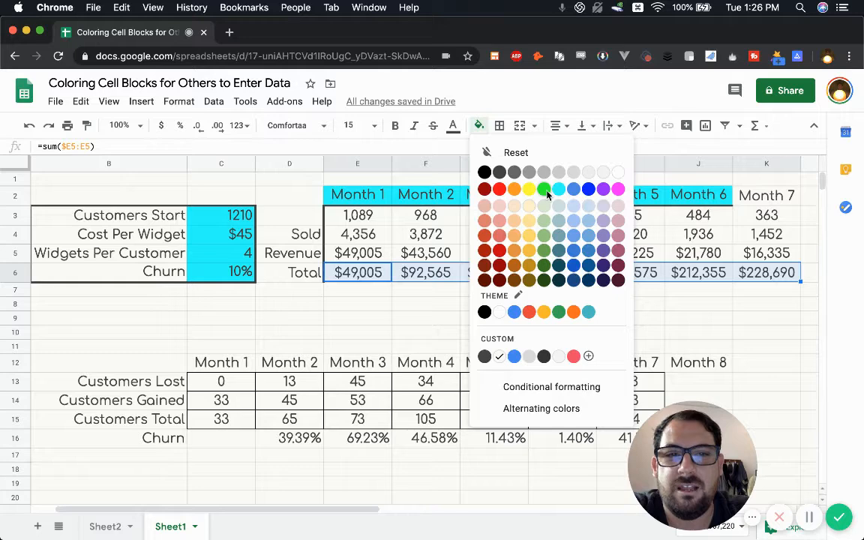
left_click(546, 191)
scroll(451, 255, "left", 2)
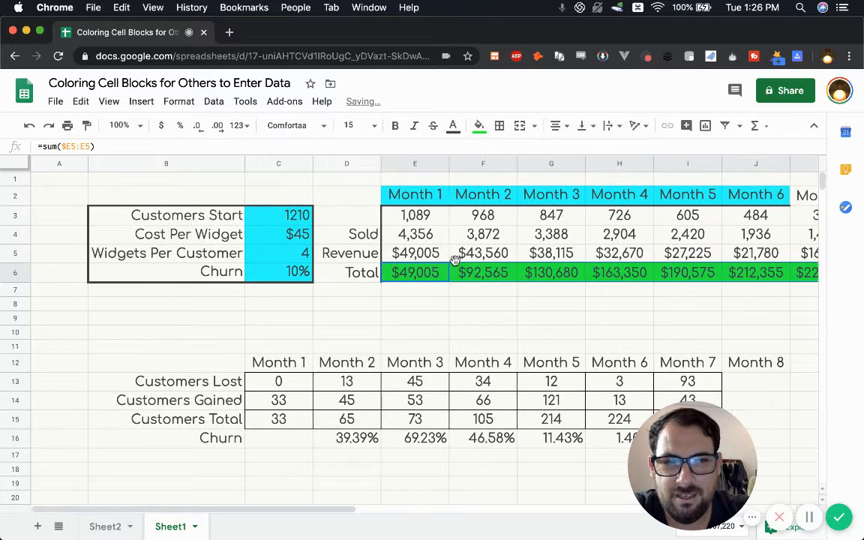
left_click(446, 234)
Reset the fill colour of the Month 1 through Month 6 headers in E2:J2.
left_click_drag(411, 196, 778, 196)
left_click(480, 126)
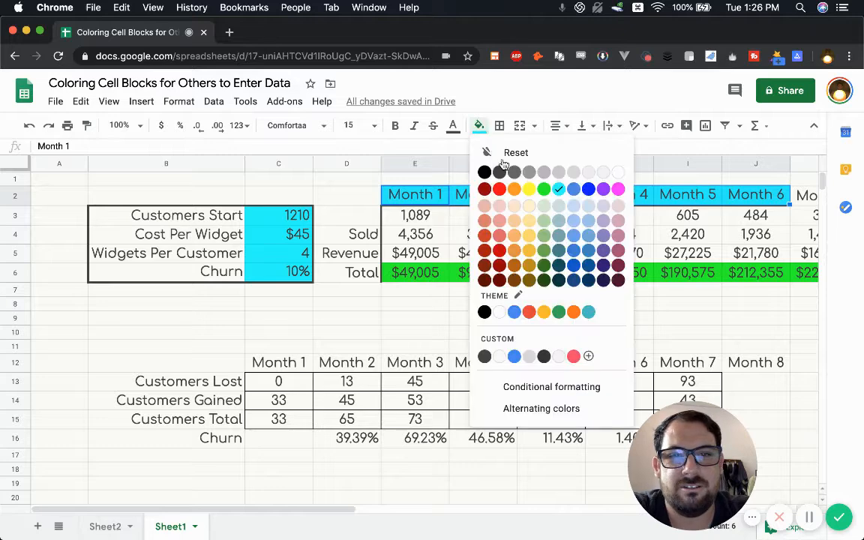
left_click(595, 159)
left_click(595, 161)
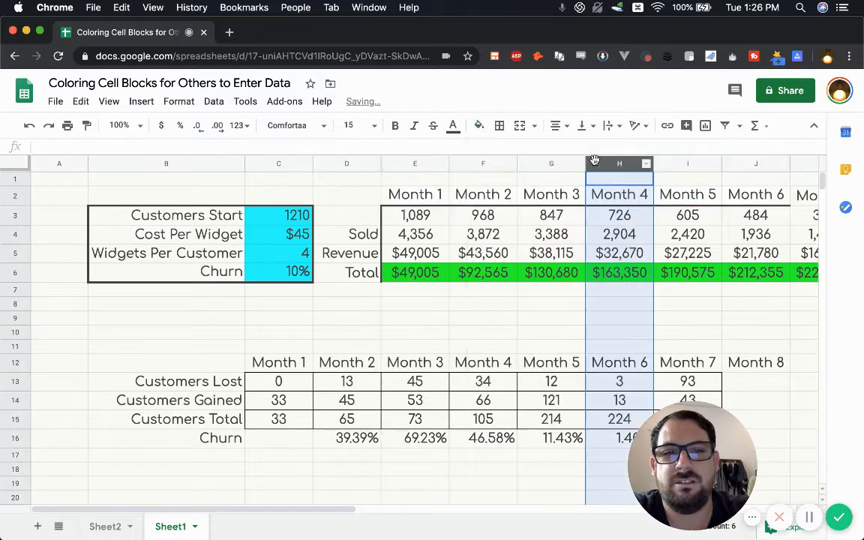
Remove the bottom border beneath the month headers in row 2.
left_click(415, 196)
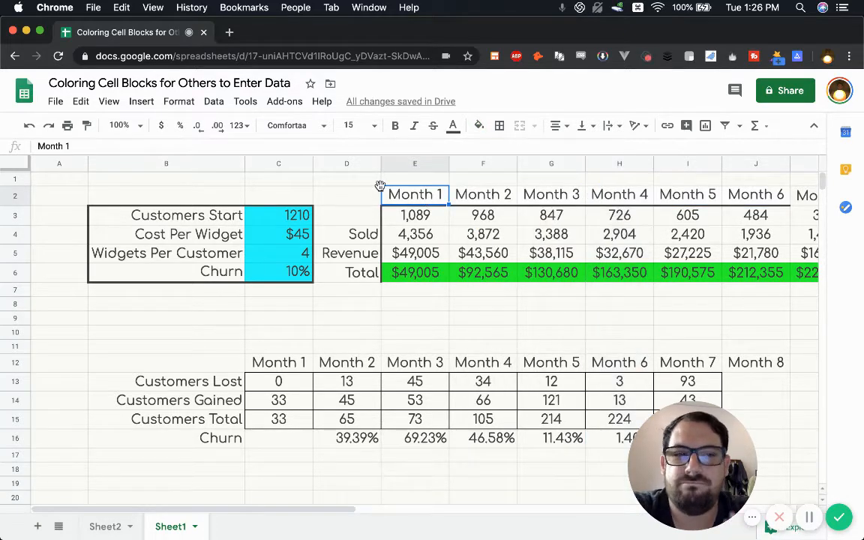
scroll(581, 223, "right", 2)
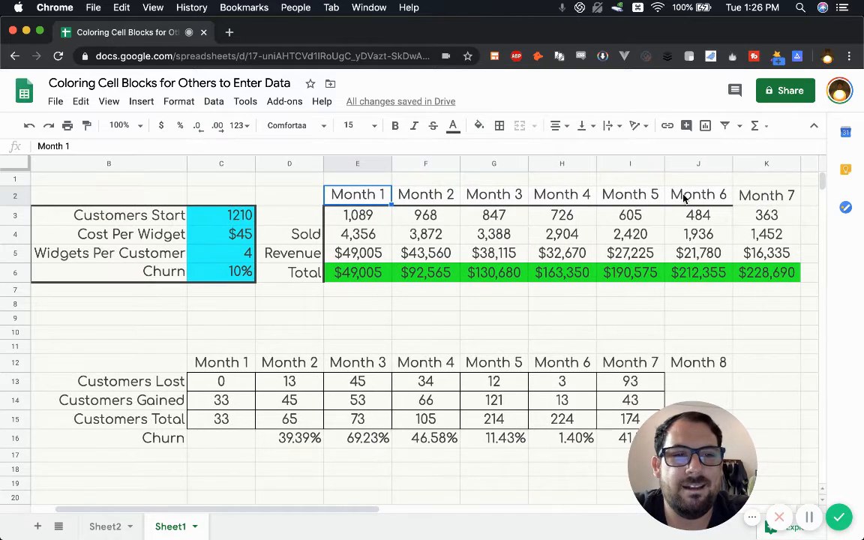
left_click(749, 198)
left_click_drag(796, 205, 357, 206)
left_click(353, 220)
scroll(351, 225, "left", 2)
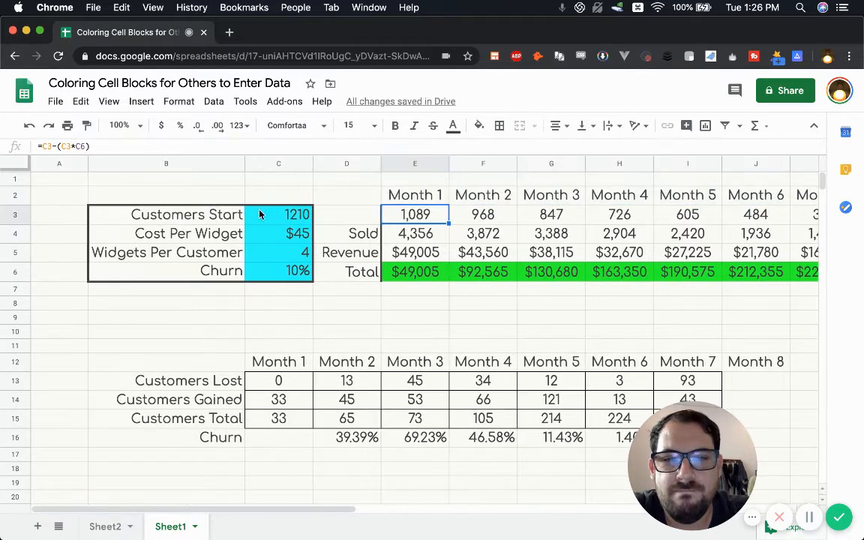
Review the colour coding of the cyan input cells C3:C6 and the green Total cells in row 6.
left_click_drag(279, 215, 279, 272)
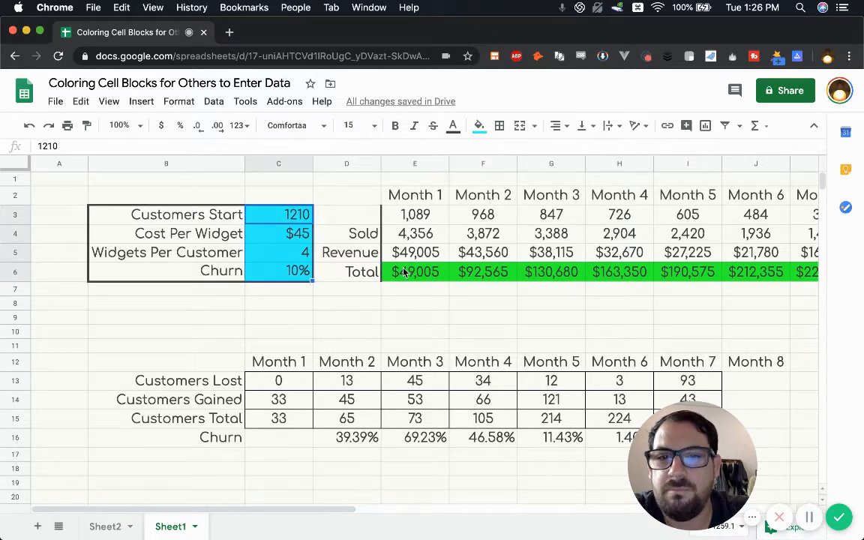
left_click_drag(404, 272, 572, 272)
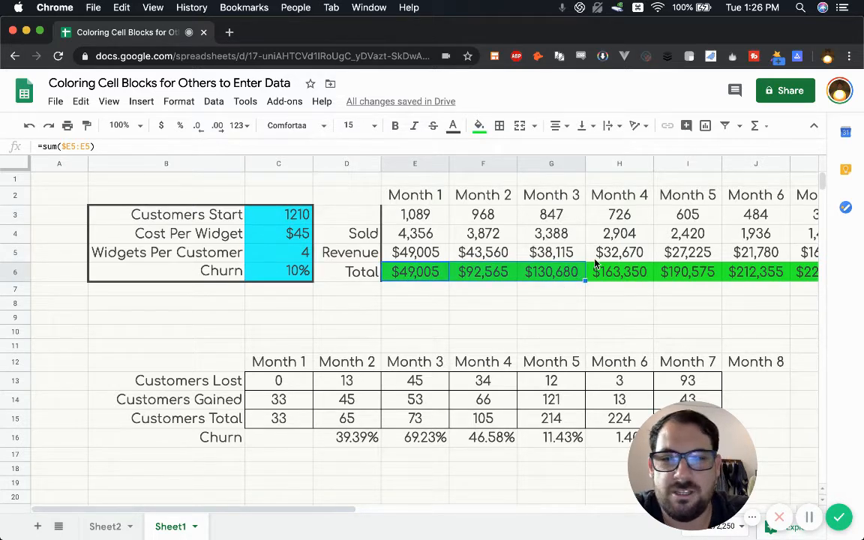
left_click(483, 272)
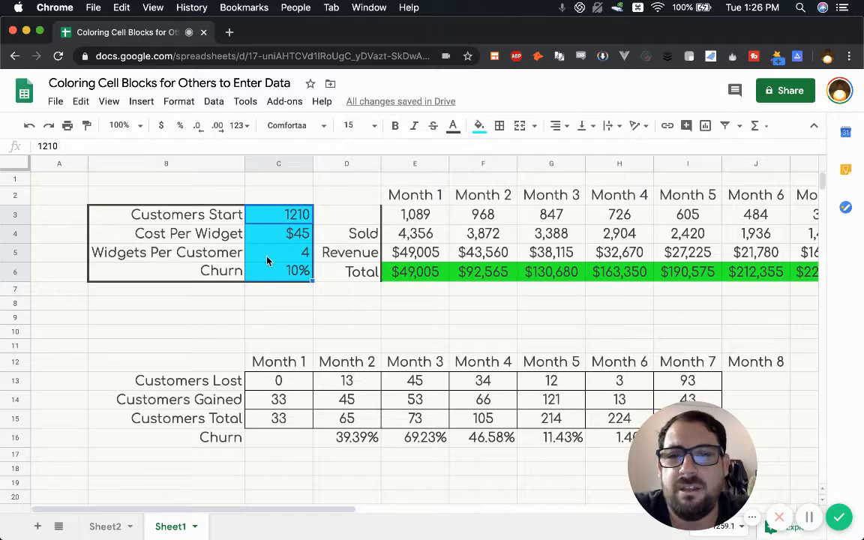
left_click(294, 217)
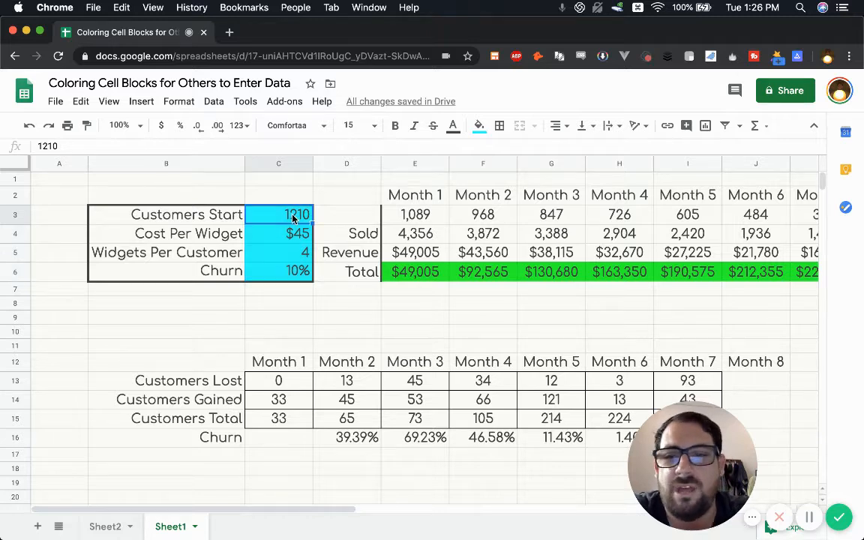
left_click(479, 125)
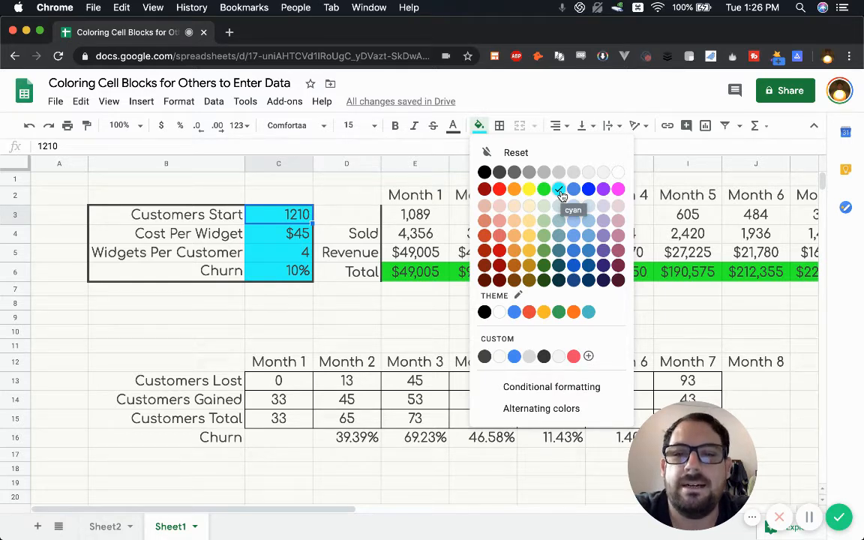
key("Escape")
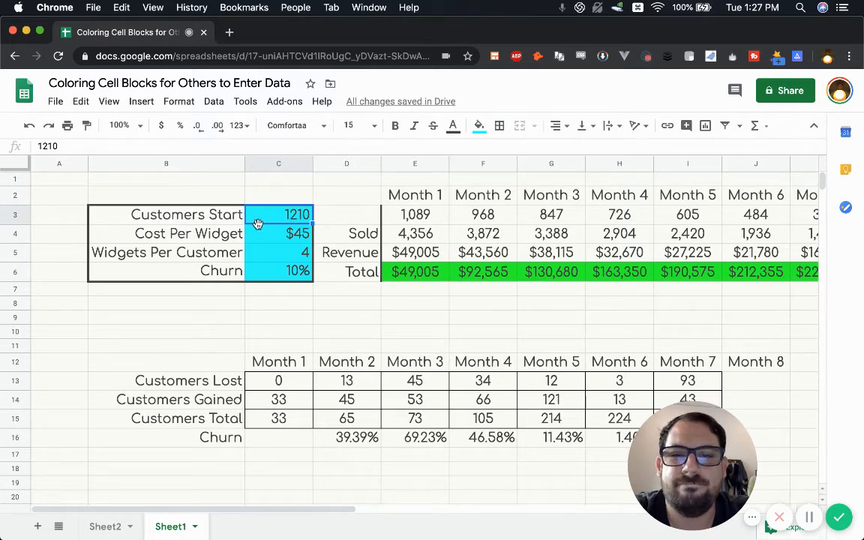
left_click(418, 276)
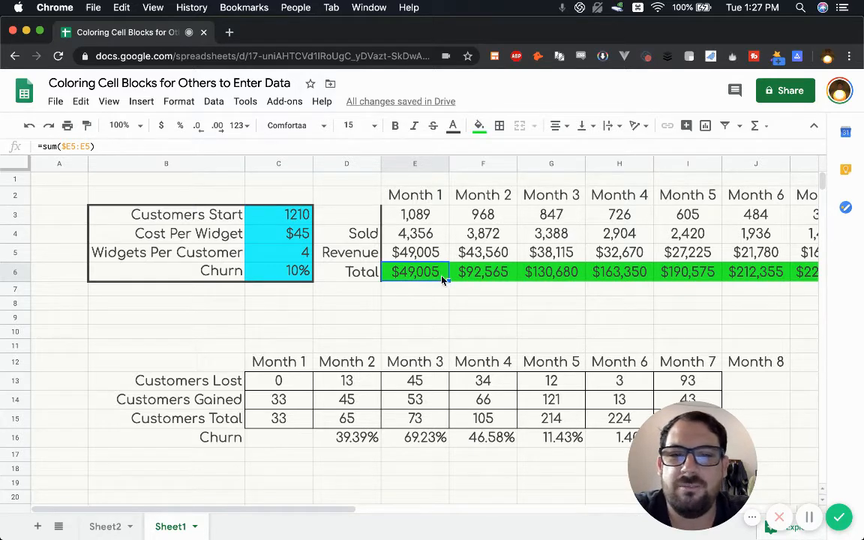
left_click_drag(432, 272, 535, 275)
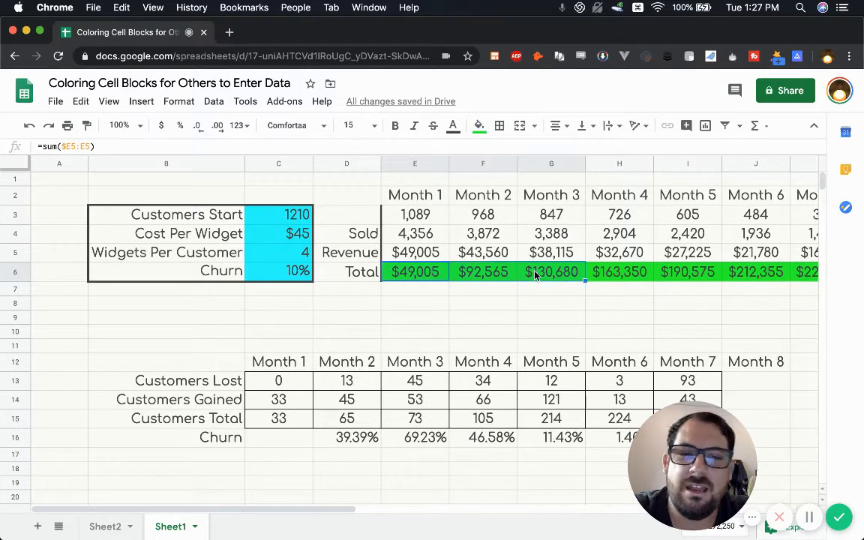
left_click(278, 219)
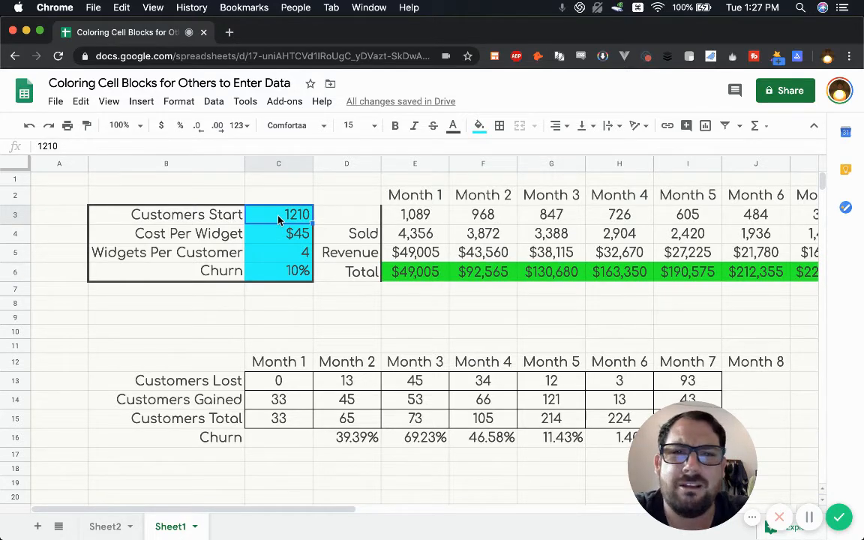
Add a bottom border beneath the Month 1 through Month 7 headers in E2:K2.
left_click_drag(386, 193, 561, 205)
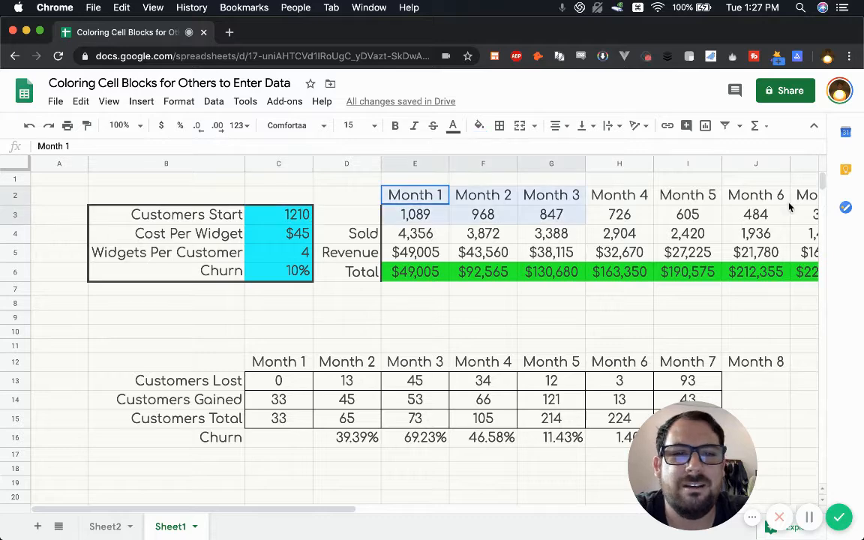
left_click_drag(789, 208, 773, 197)
left_click(499, 125)
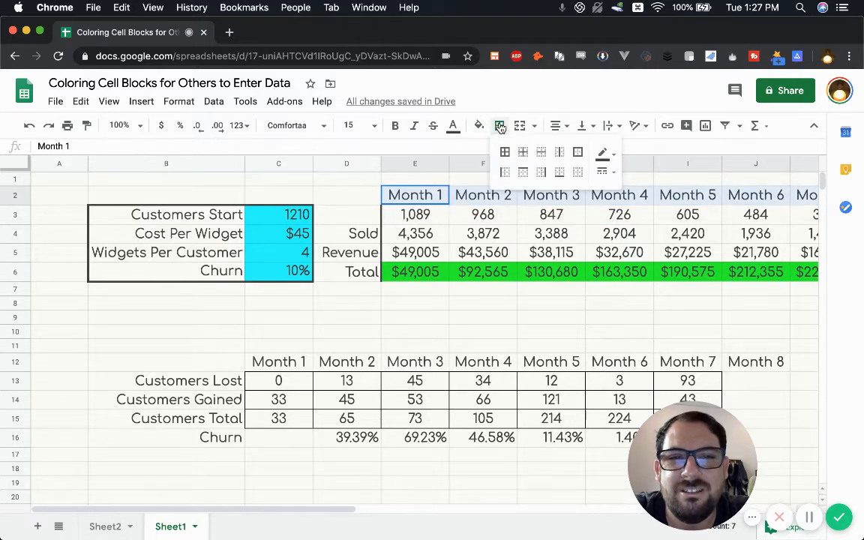
left_click(560, 172)
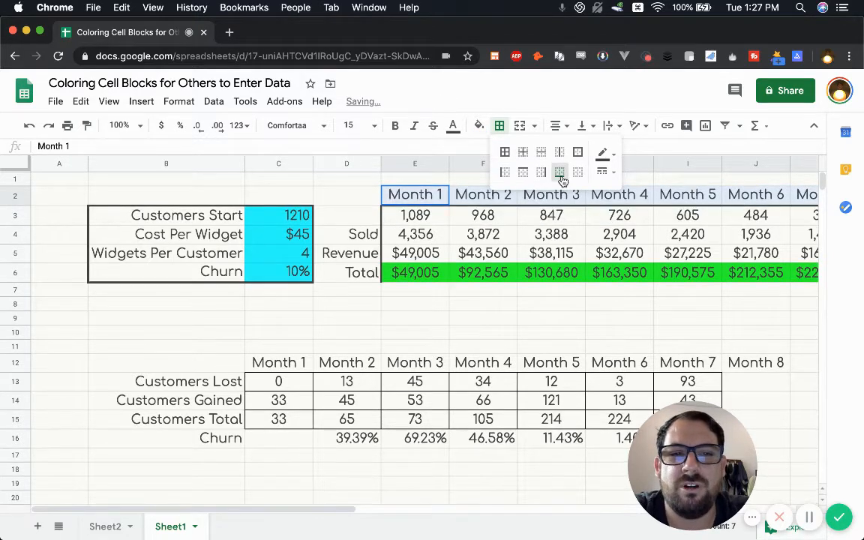
left_click(425, 252)
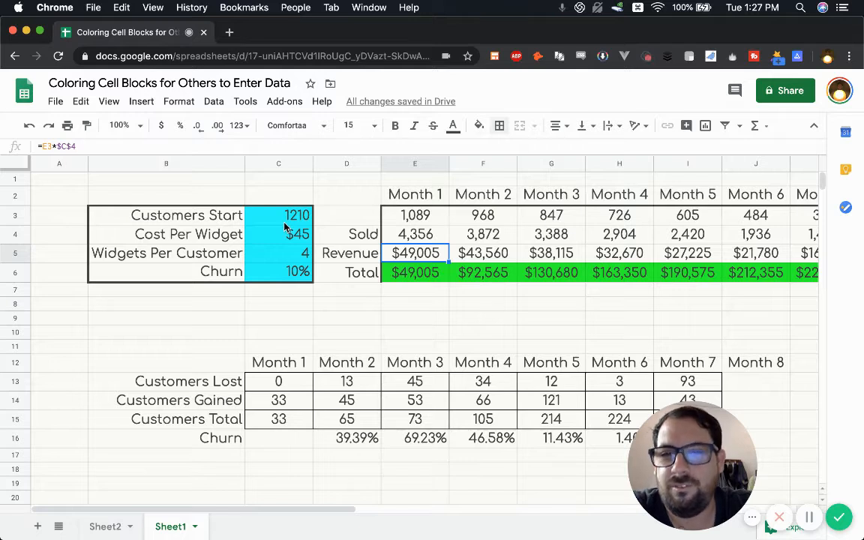
Clear all borders from the input block B3:C6.
left_click_drag(123, 216, 297, 270)
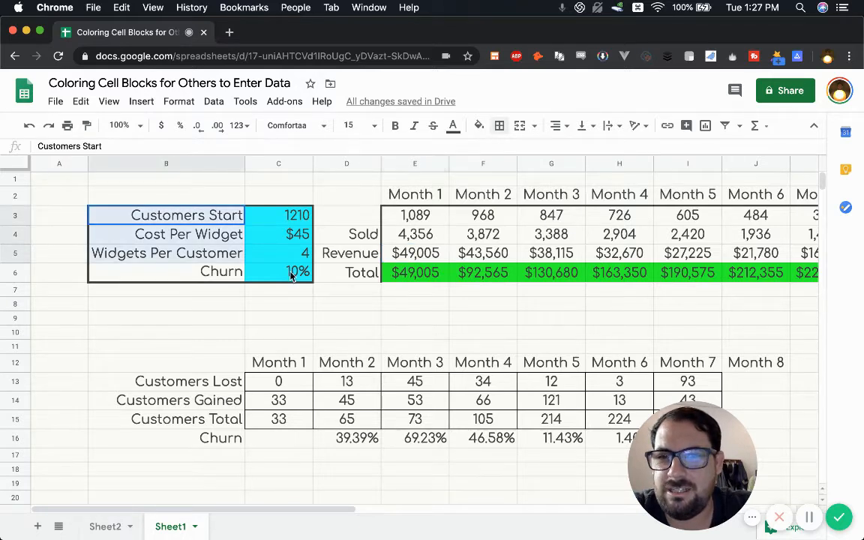
left_click(500, 126)
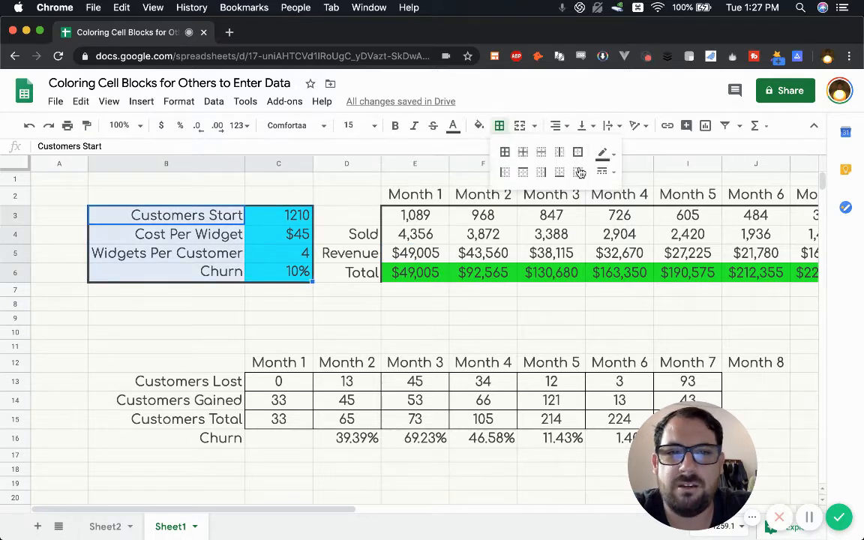
left_click(578, 176)
left_click(270, 252)
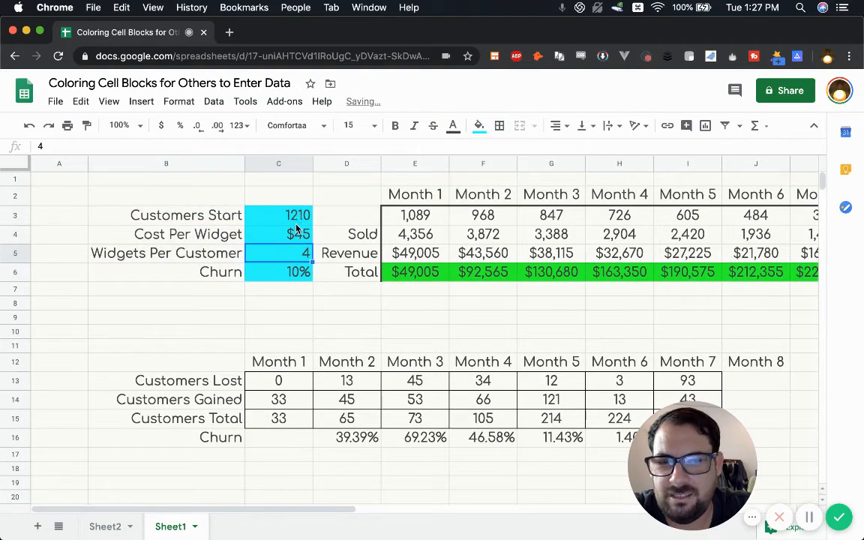
Replace the cyan fill of the input value cells C3:C6 with the custom near-white colour.
left_click_drag(297, 216, 285, 272)
left_click(479, 125)
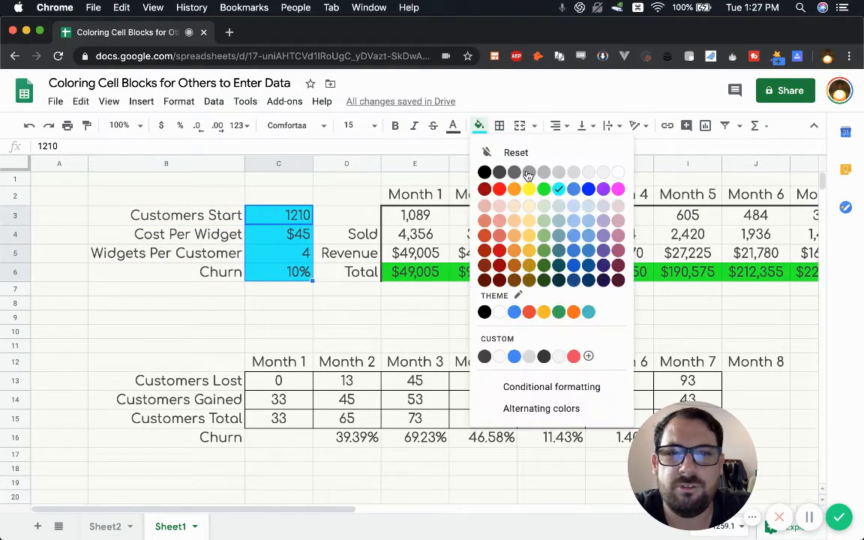
left_click(501, 357)
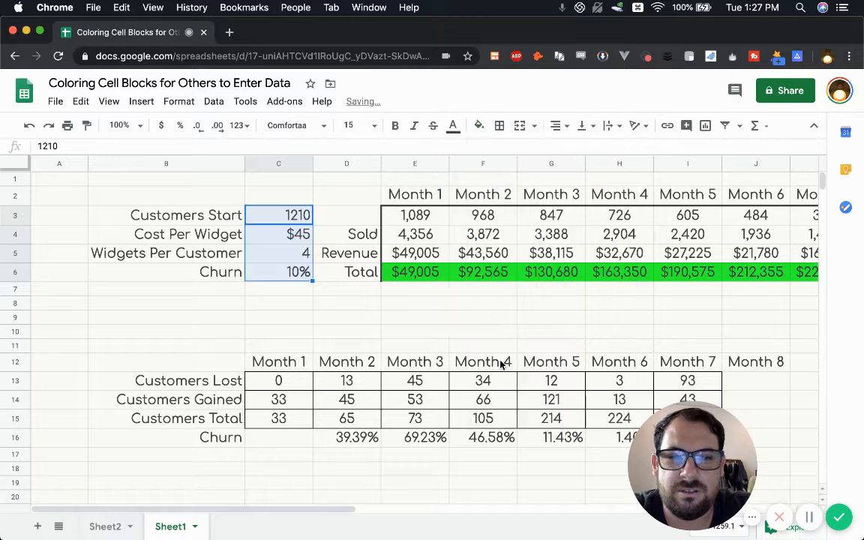
Apply cyan borders to all sides of the input value cells C3:C6.
left_click(501, 126)
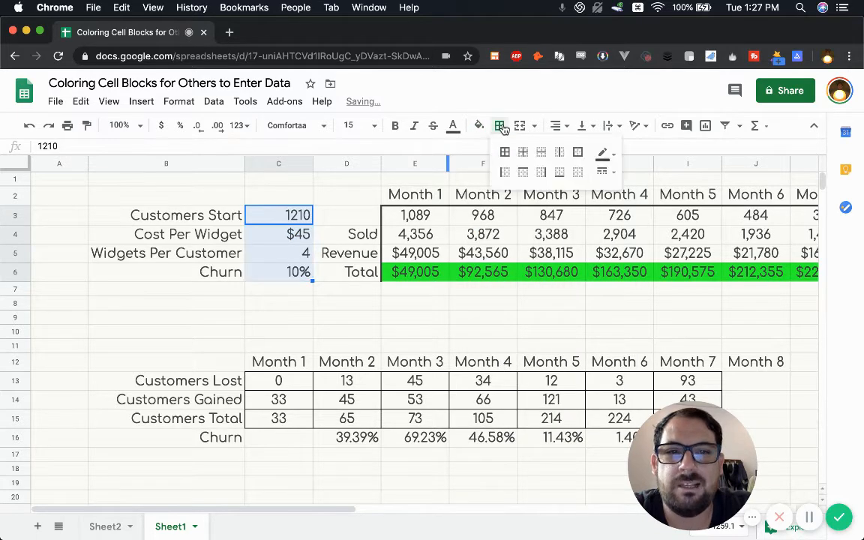
left_click(604, 154)
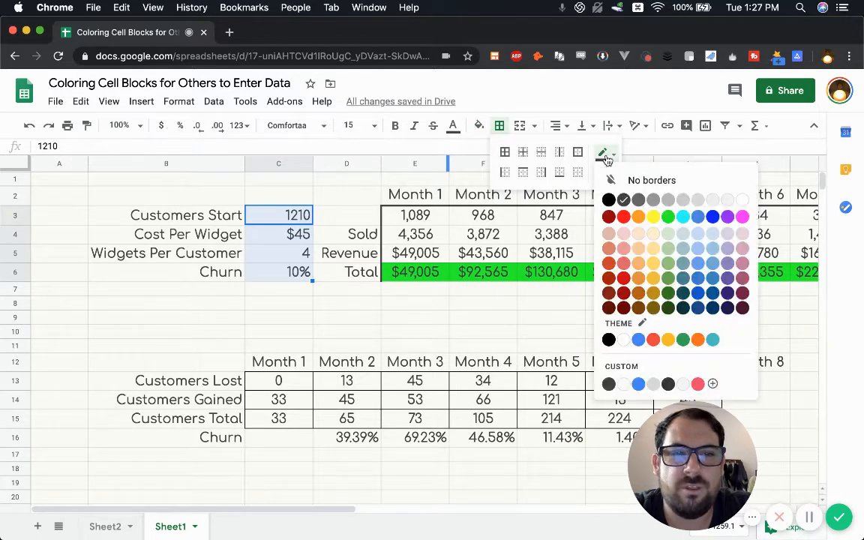
left_click(682, 217)
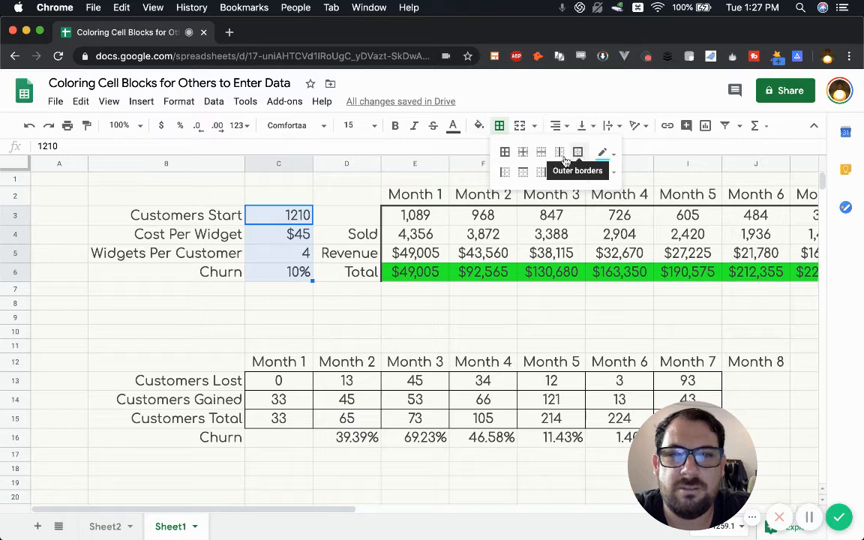
left_click(505, 153)
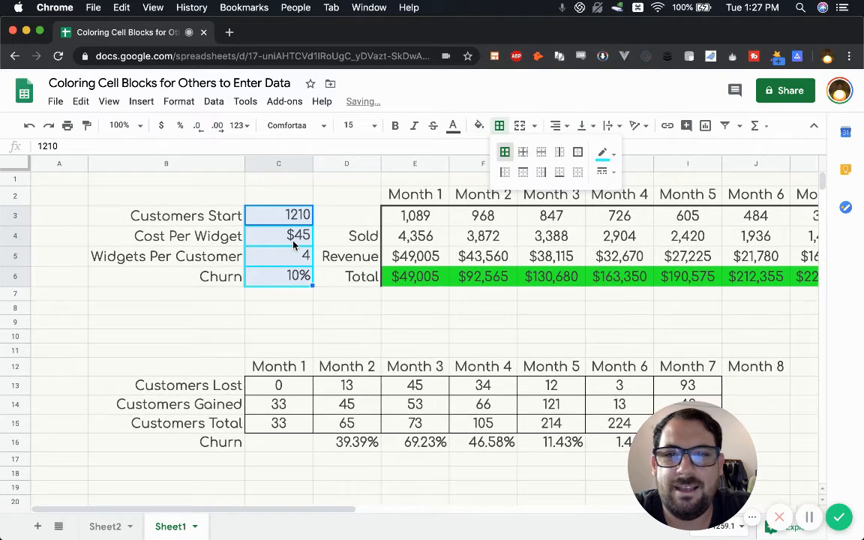
left_click(332, 234)
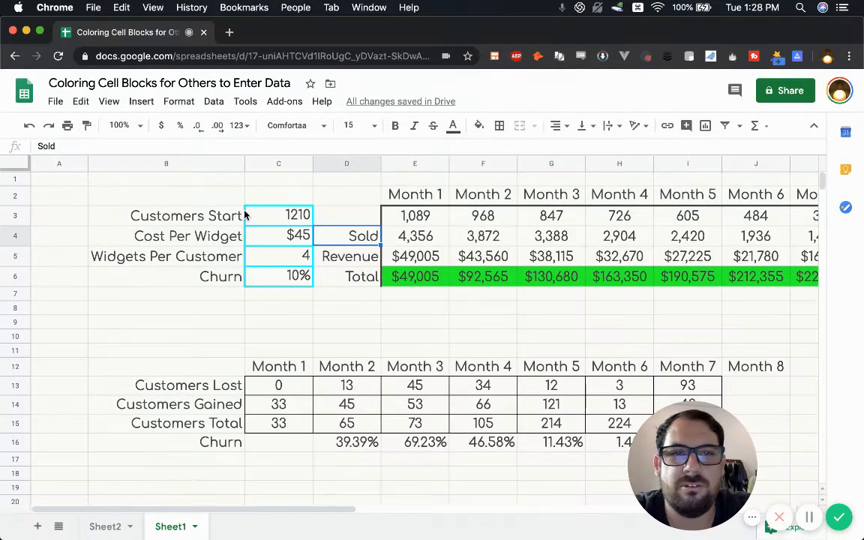
Examine the cyan-bordered input cells, their labels and the green Month 1 Total cell.
left_click(284, 221)
left_click(276, 244)
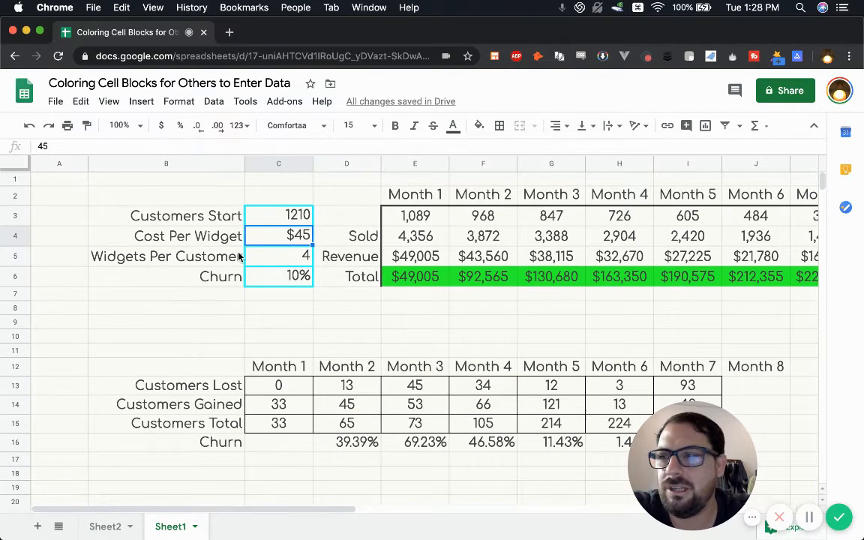
left_click(297, 217)
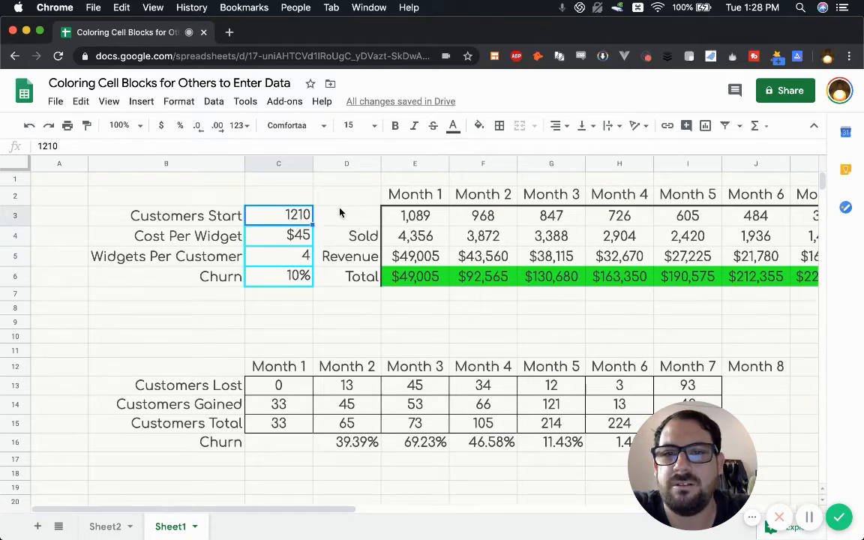
left_click(289, 241)
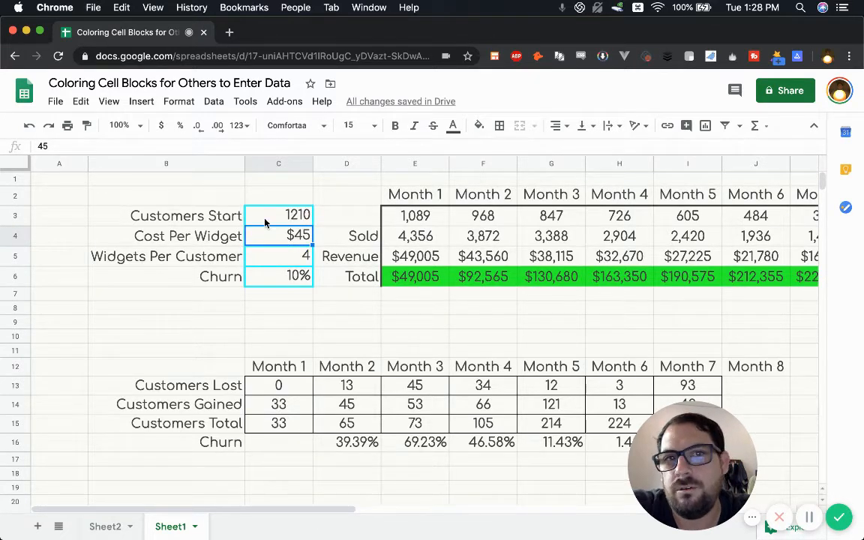
left_click(426, 277)
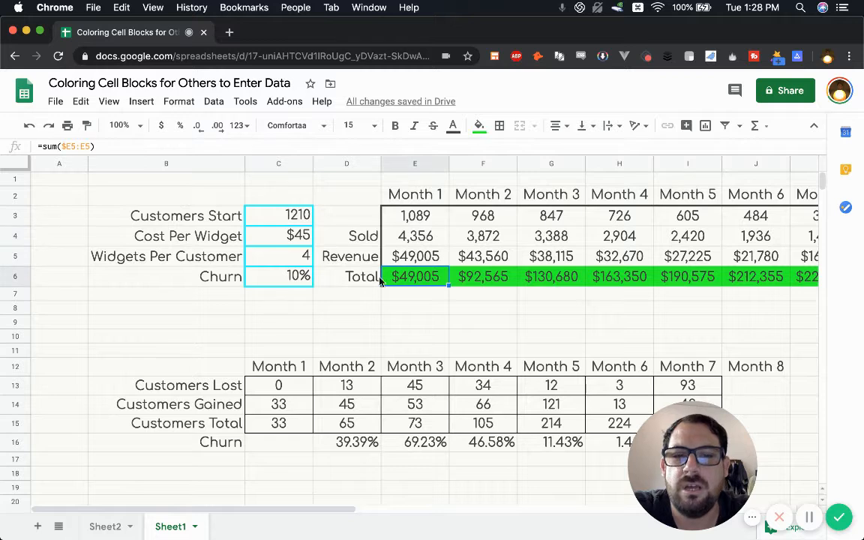
left_click(282, 219)
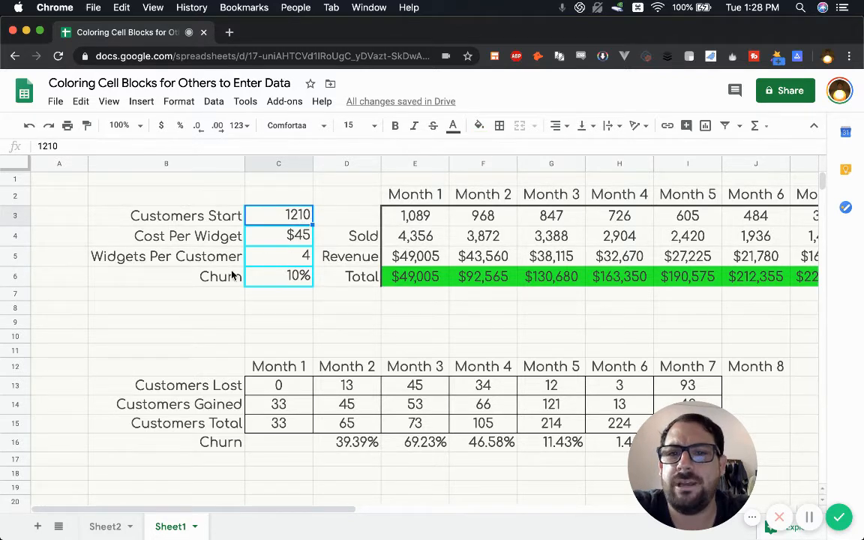
left_click(228, 216)
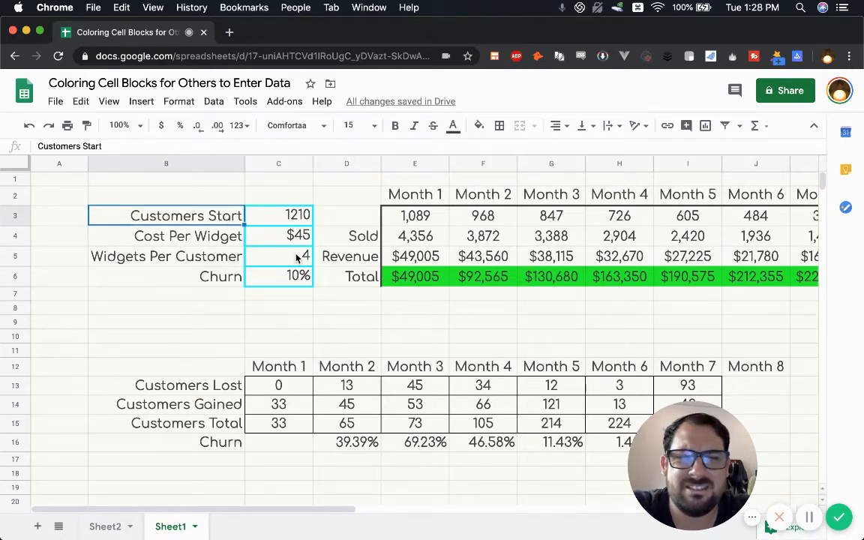
Clear the borders from C3:C6 and outline the block with a thin cyan outer border.
left_click(274, 213)
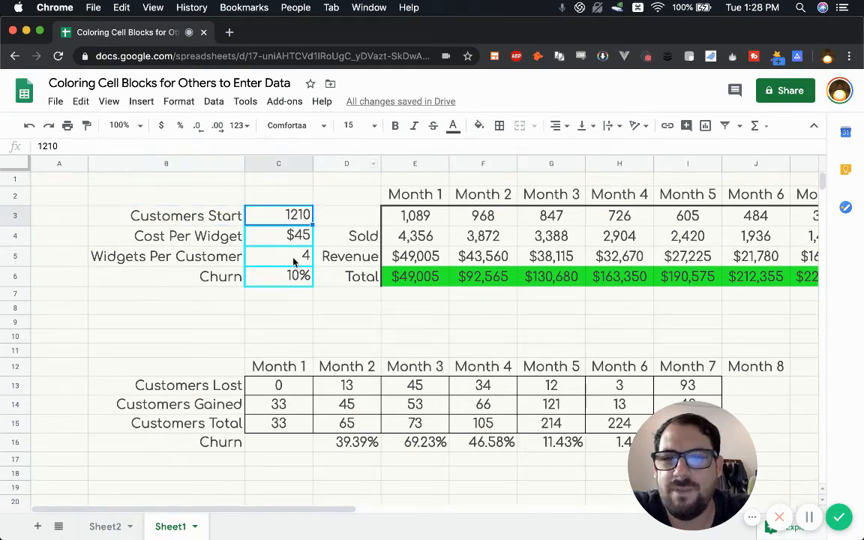
left_click_drag(296, 285, 297, 286)
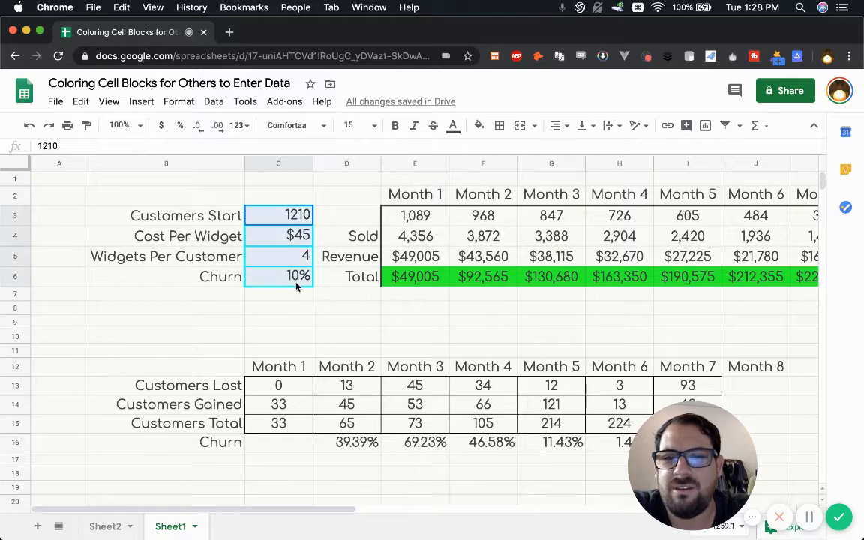
left_click(477, 126)
left_click(499, 126)
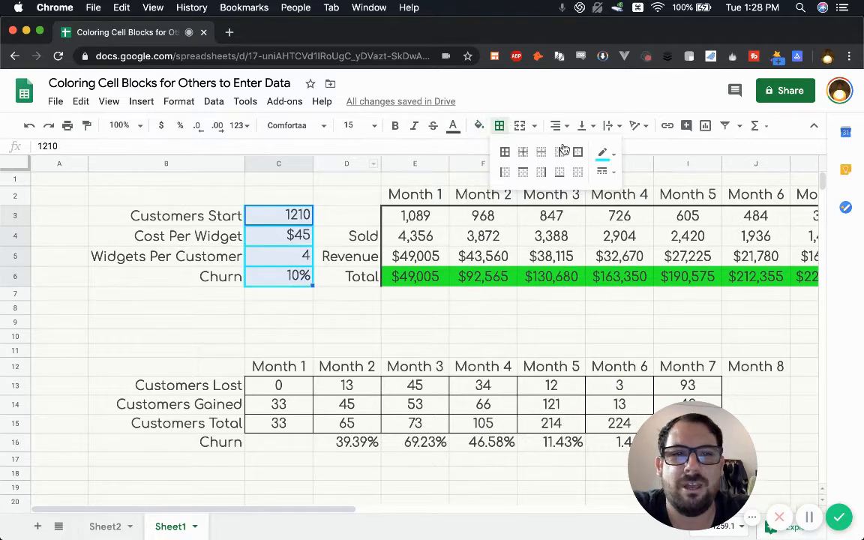
left_click(613, 155)
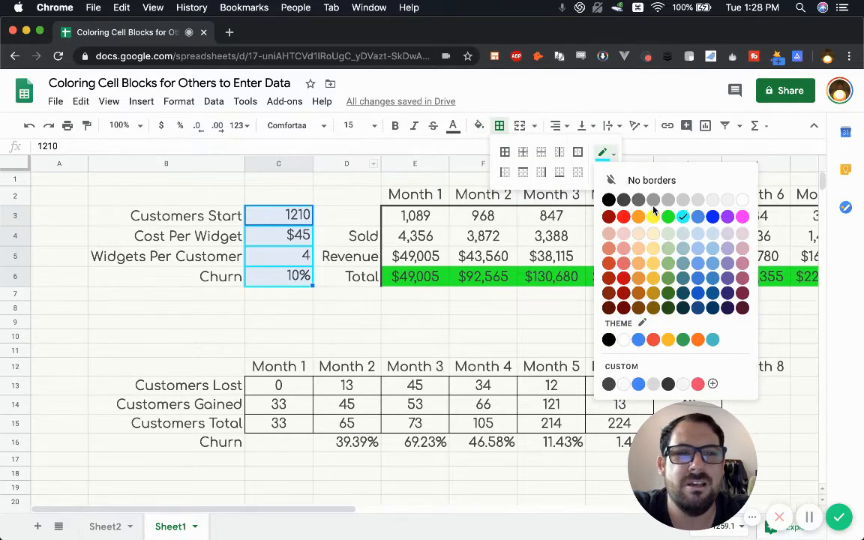
left_click(602, 154)
left_click(605, 172)
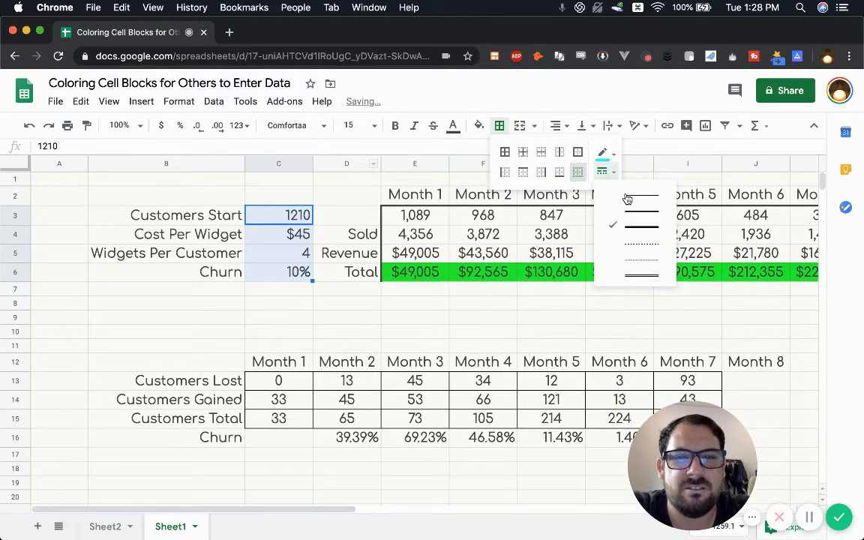
left_click(656, 198)
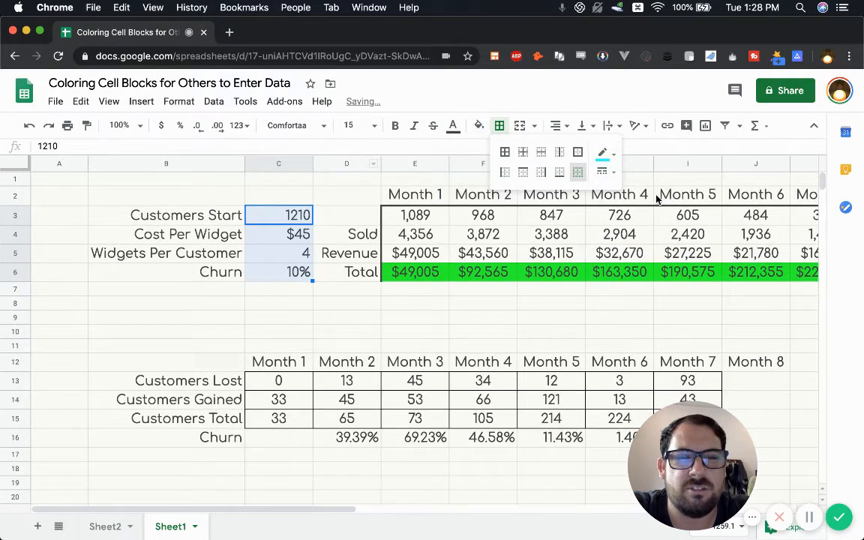
left_click(580, 154)
Apply cyan double-line borders to all sides of the input cells C3:C6.
left_click(304, 218)
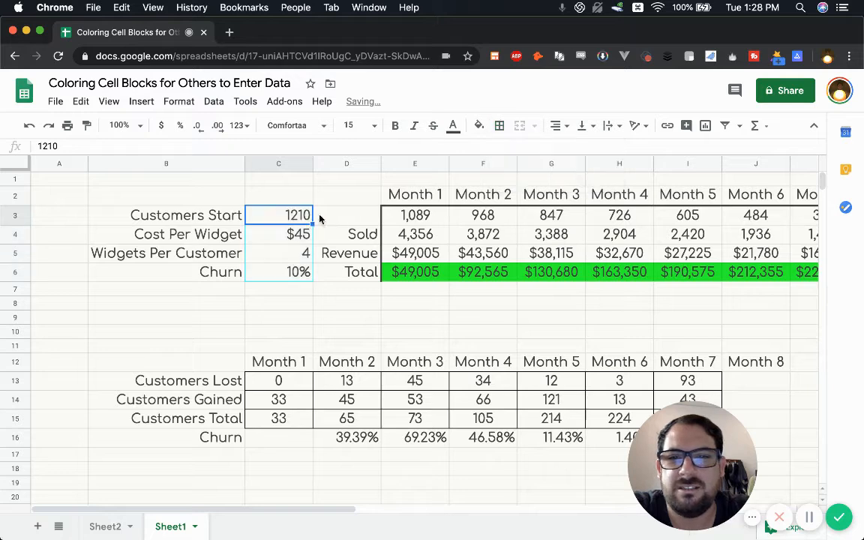
left_click(294, 270, "shift")
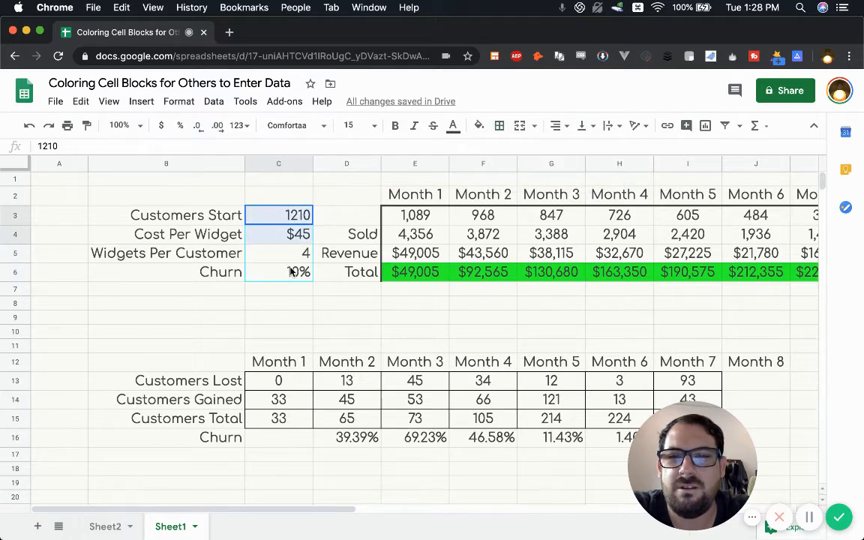
left_click(499, 126)
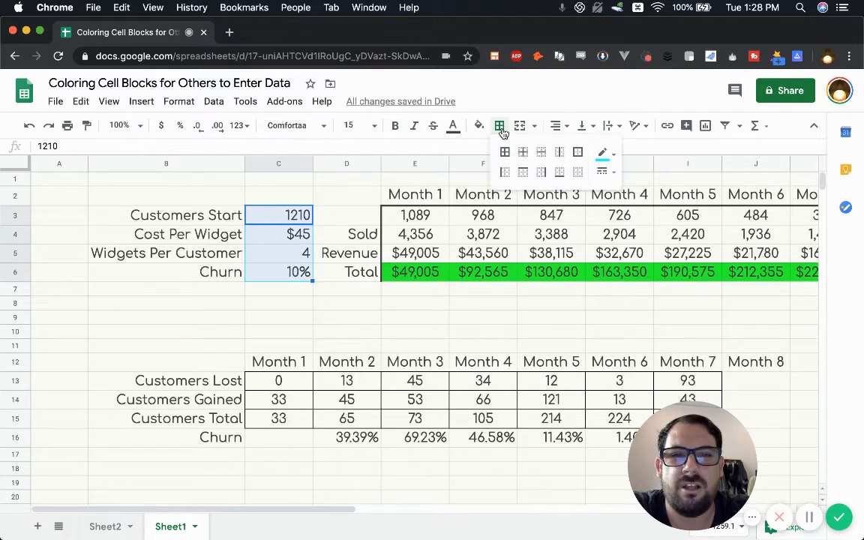
left_click(604, 171)
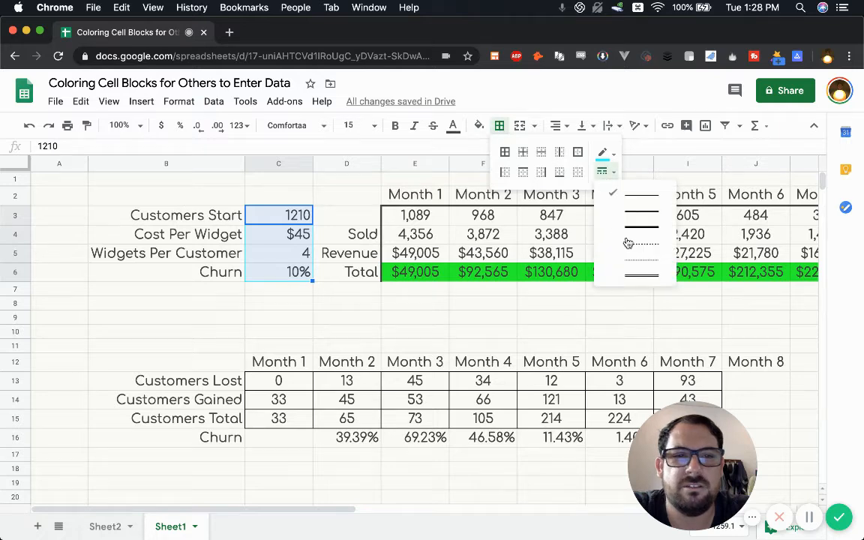
left_click(650, 276)
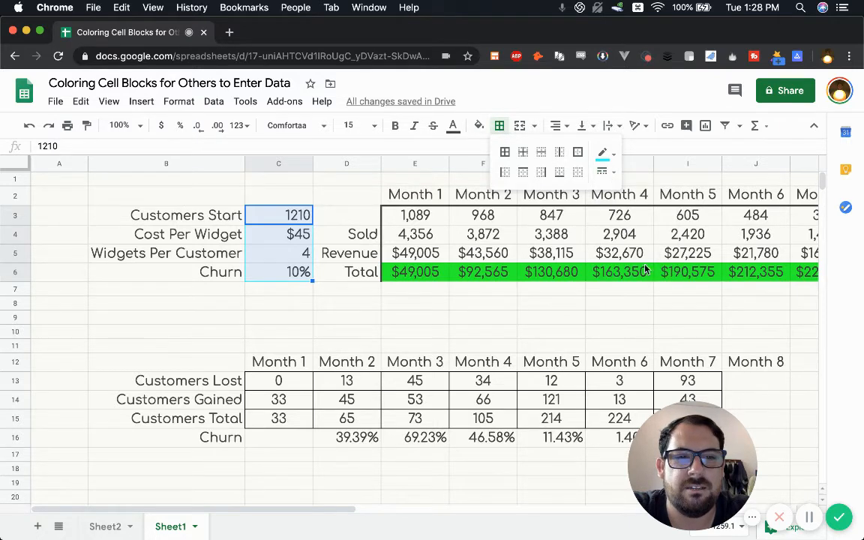
left_click(579, 155)
left_click(505, 155)
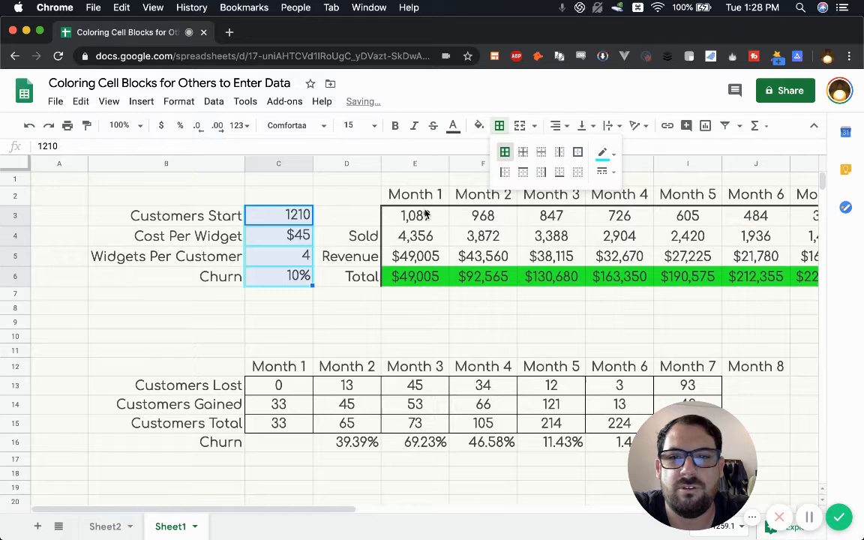
left_click(352, 216)
Go through the bordered input cells C3:C6 from Customers Start to Churn to check how they look.
left_click(201, 196)
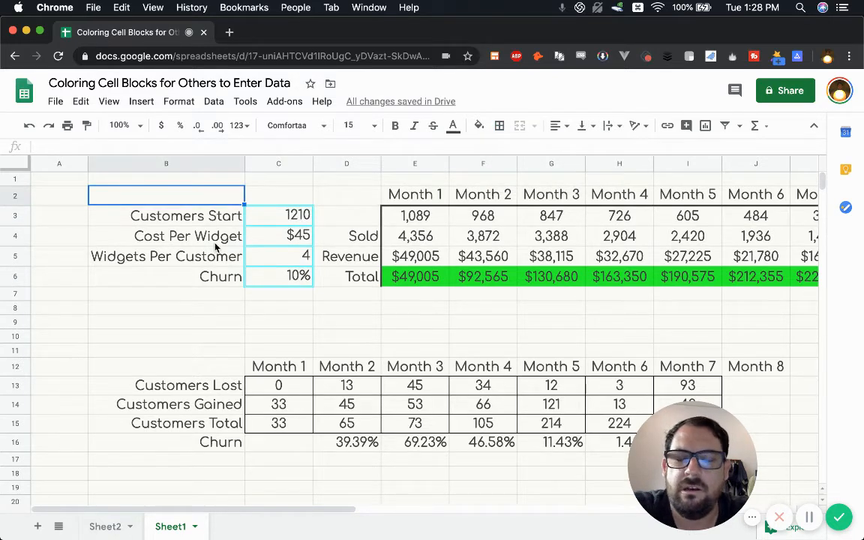
left_click(286, 217)
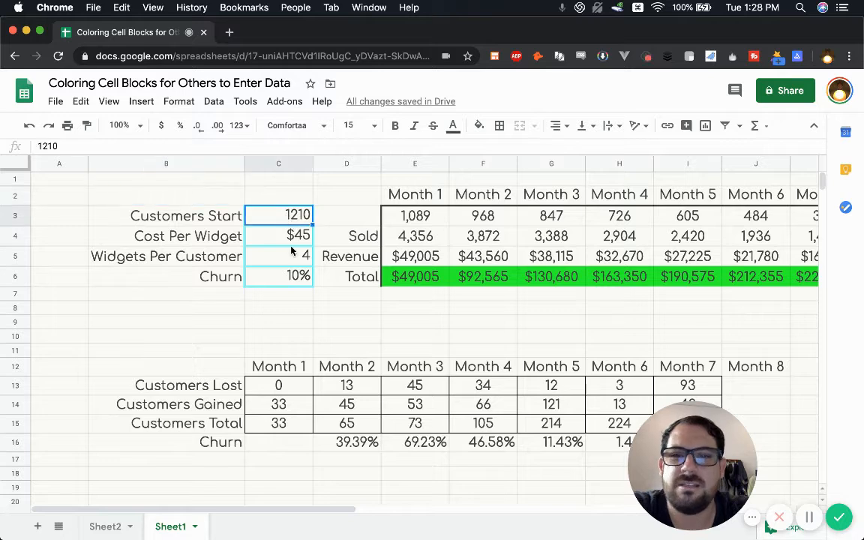
left_click(294, 234)
left_click(299, 255)
left_click(295, 277)
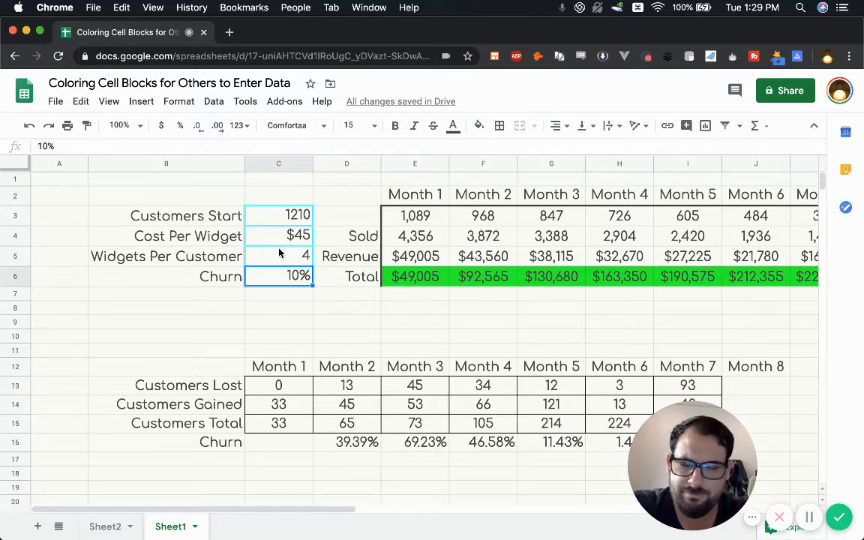
key("Return")
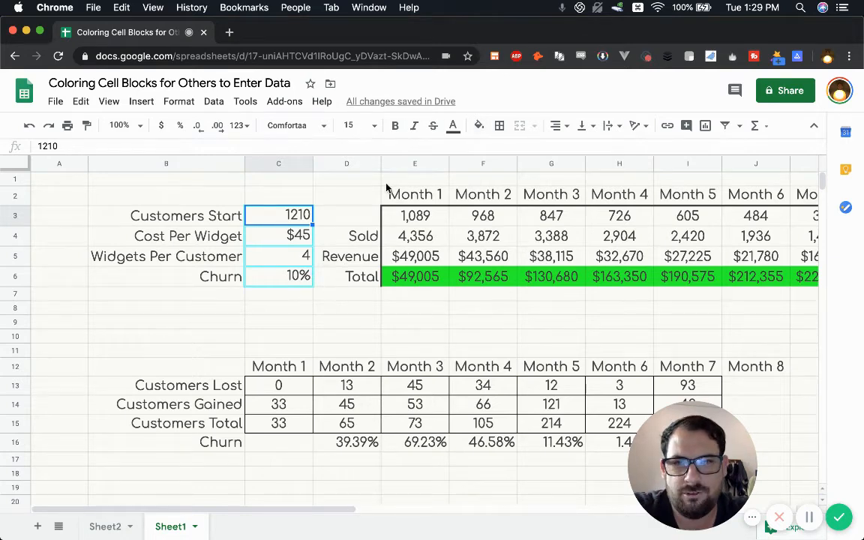
key("Return")
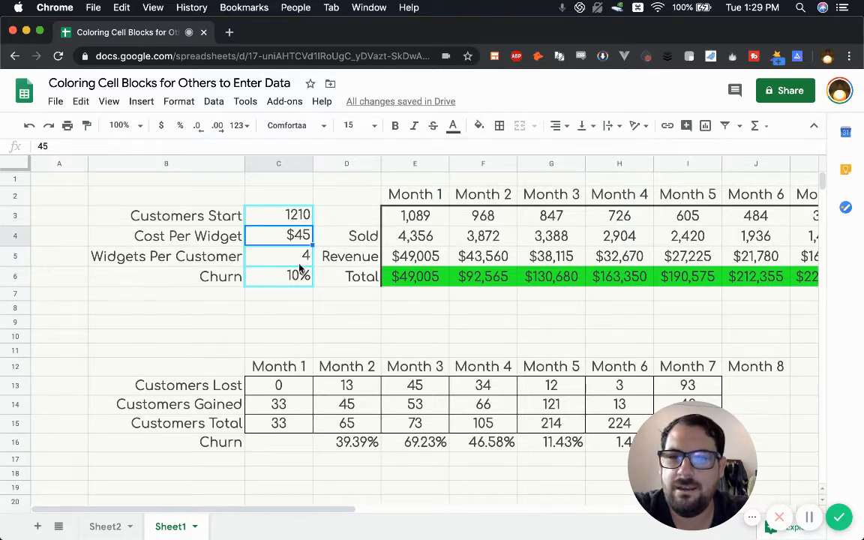
Put a red outer border around the Churn value cell C6.
left_click(279, 278)
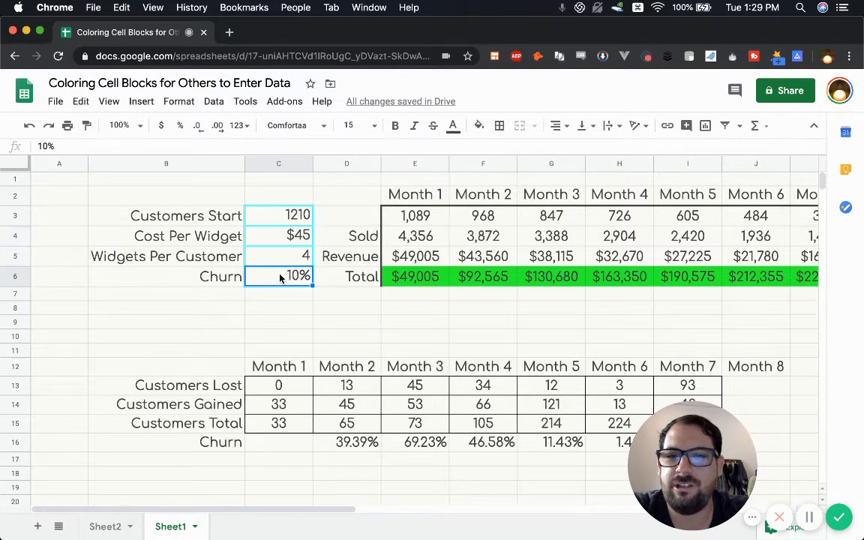
left_click(499, 127)
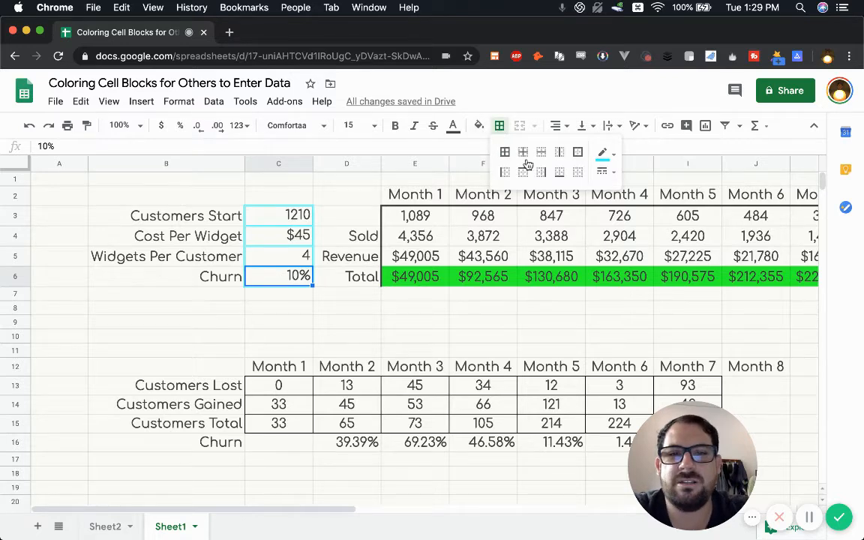
left_click(604, 155)
left_click(631, 217)
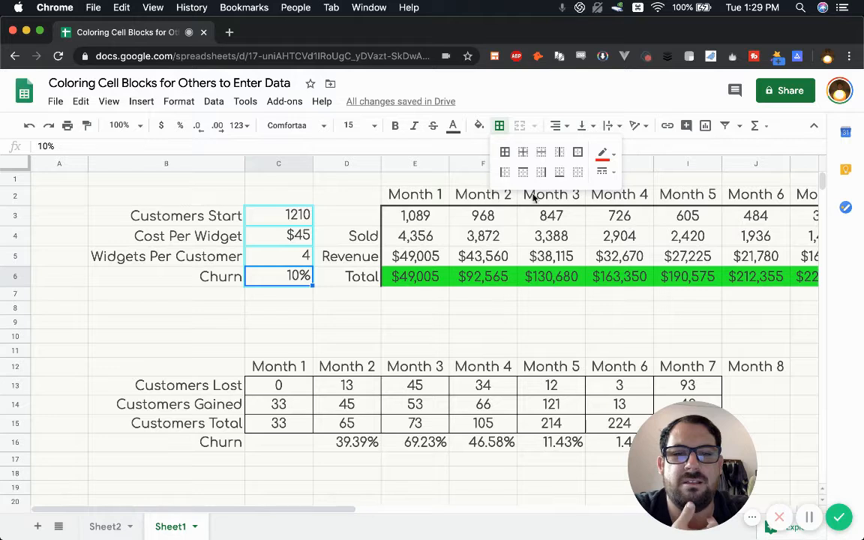
left_click(579, 153)
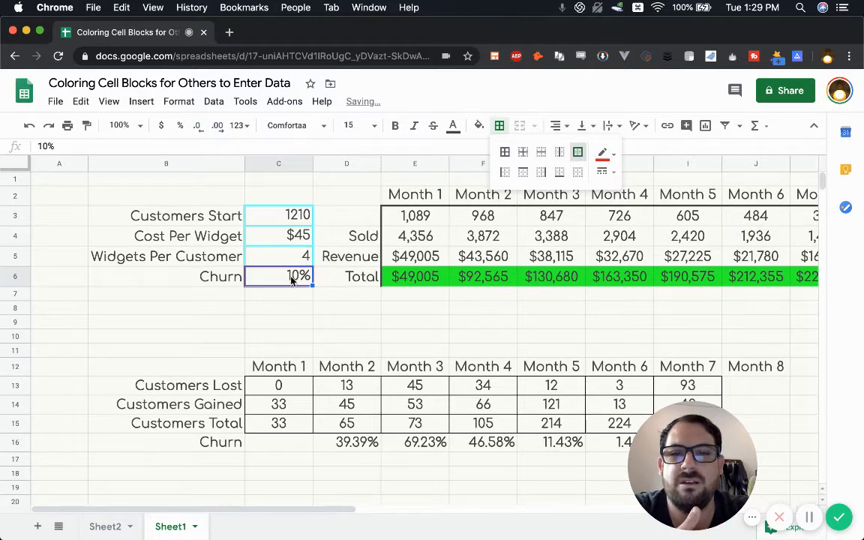
left_click(287, 310)
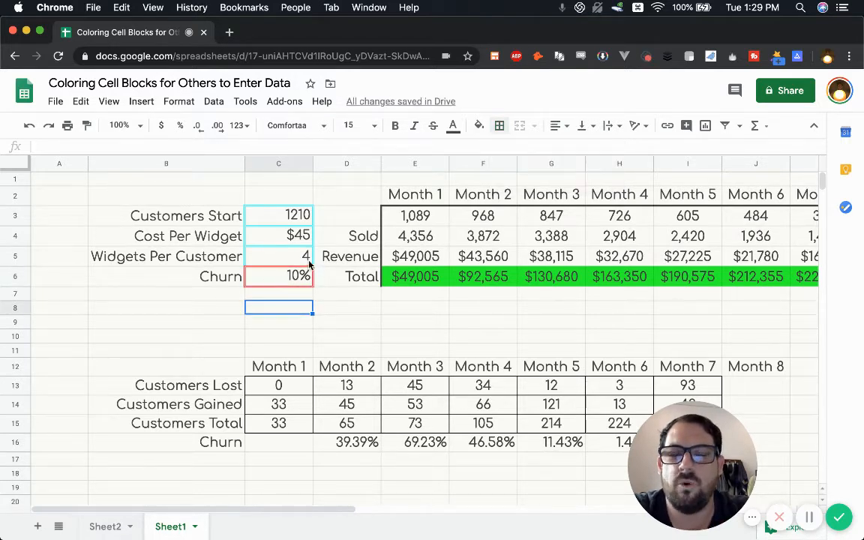
Clear the green fill from the Total row's monthly values E6:K6.
left_click(429, 278)
left_click_drag(429, 280, 335, 277)
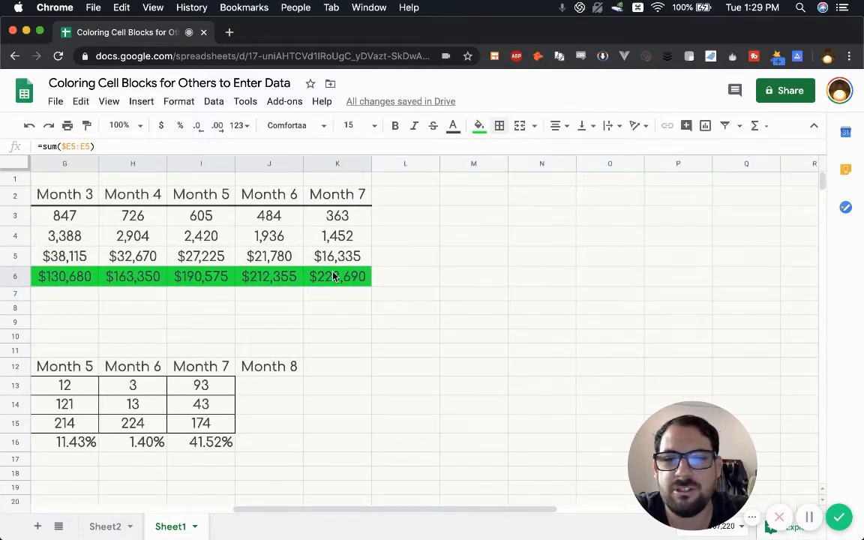
scroll(334, 276, "left", 5)
left_click(478, 125)
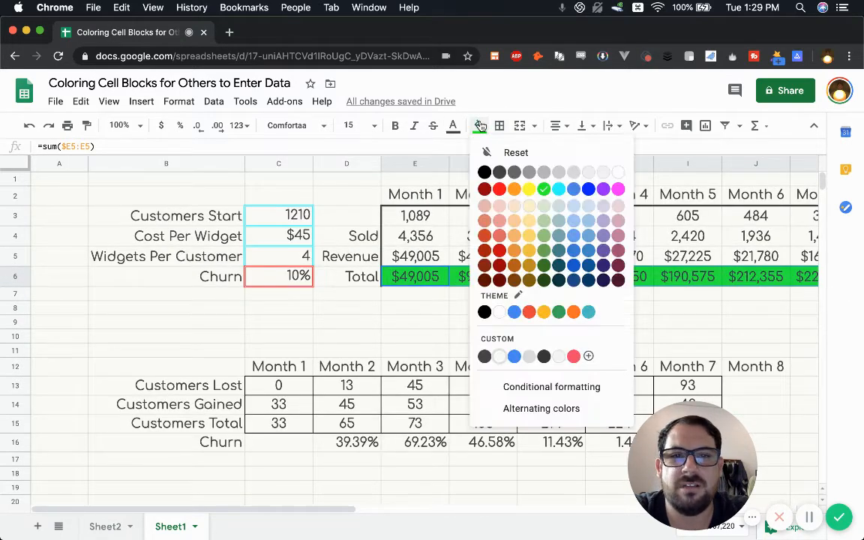
left_click(514, 150)
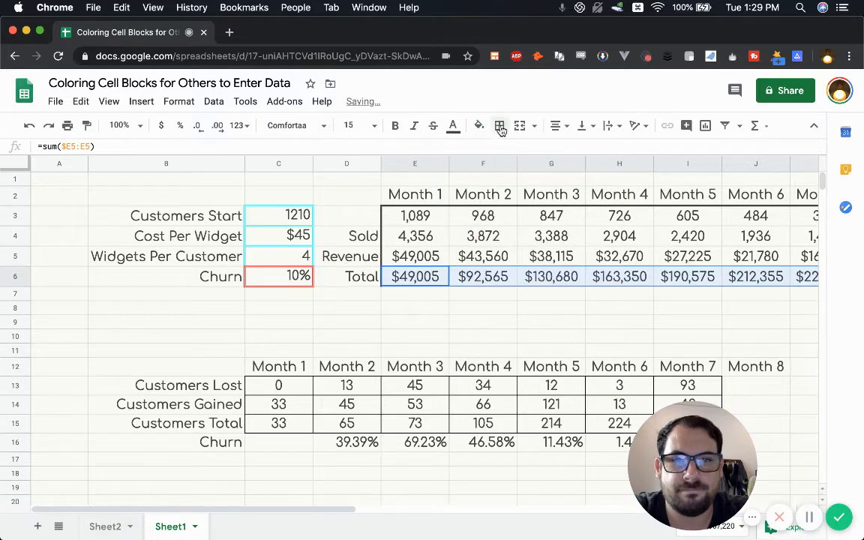
Apply dark green borders to all sides of the Total row's cells E6:K6.
left_click(500, 125)
left_click(604, 153)
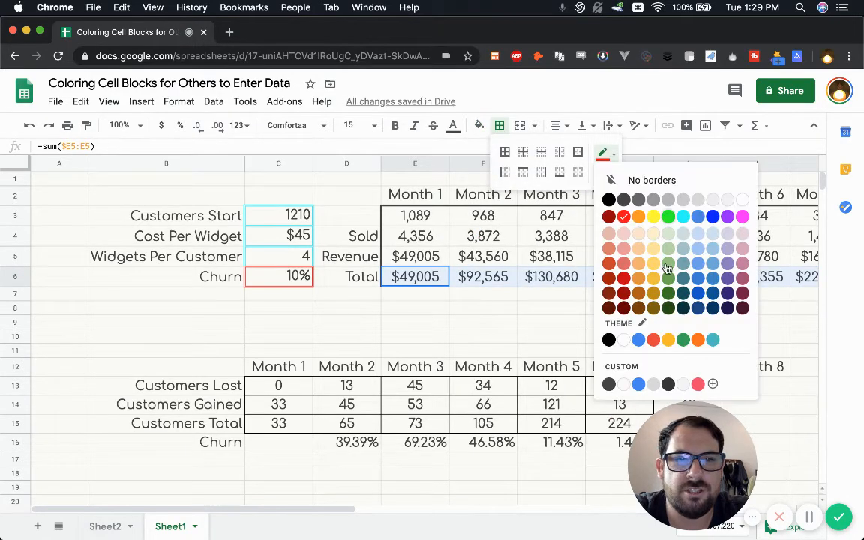
left_click(668, 294)
left_click(577, 153)
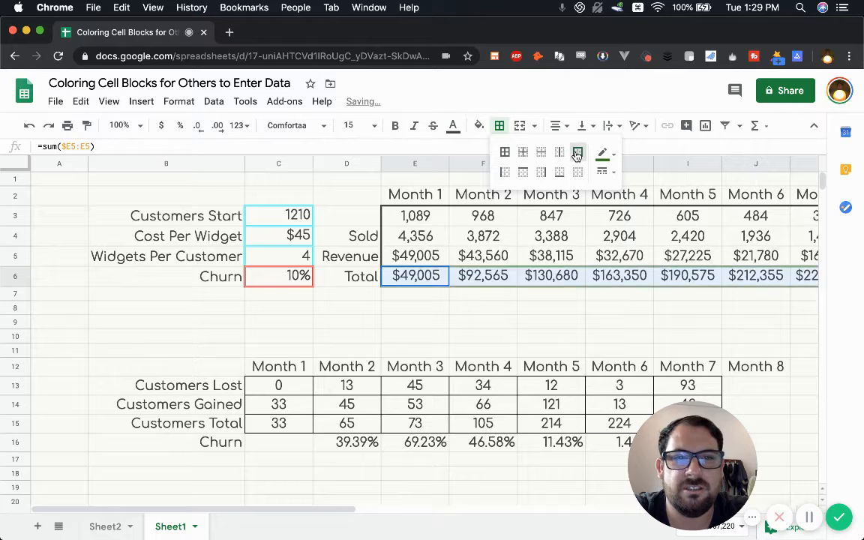
left_click(505, 153)
Change the border colour of the Total row's cells E6:K6 to bright green and deselect the row to view it.
left_click(608, 160)
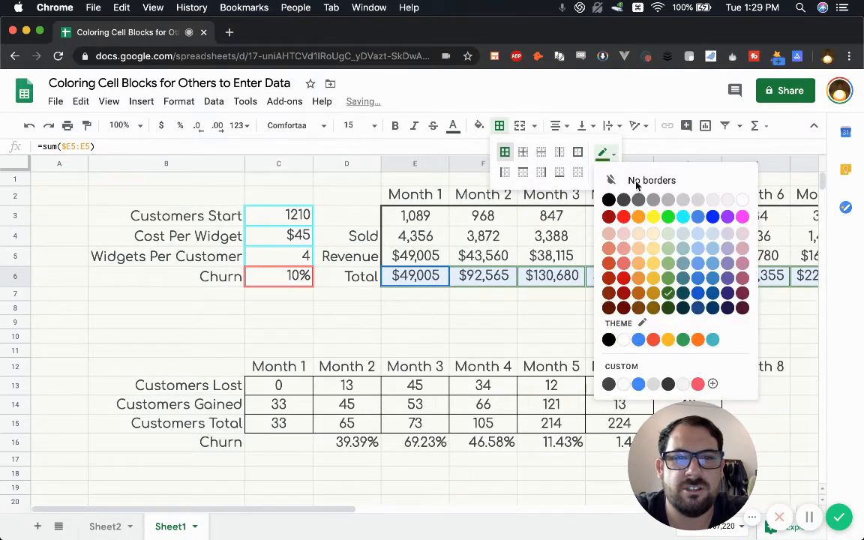
left_click(664, 216)
left_click(512, 239)
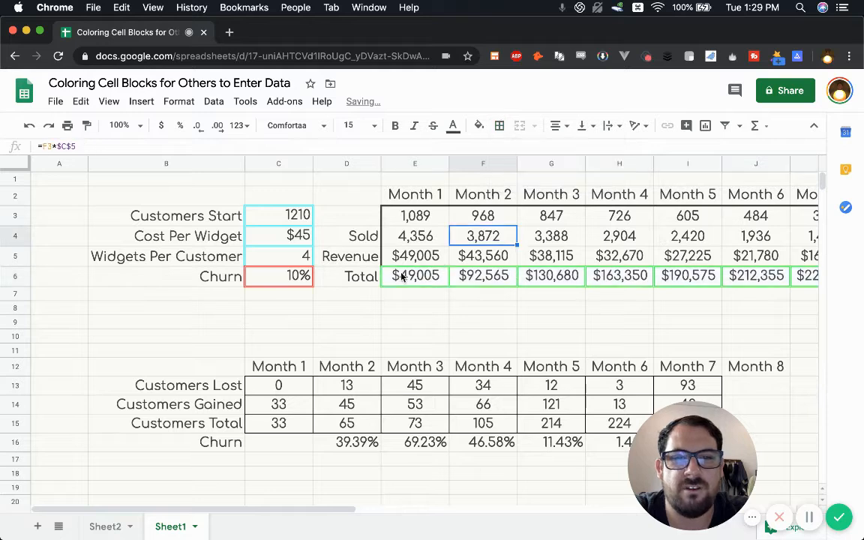
left_click(435, 282)
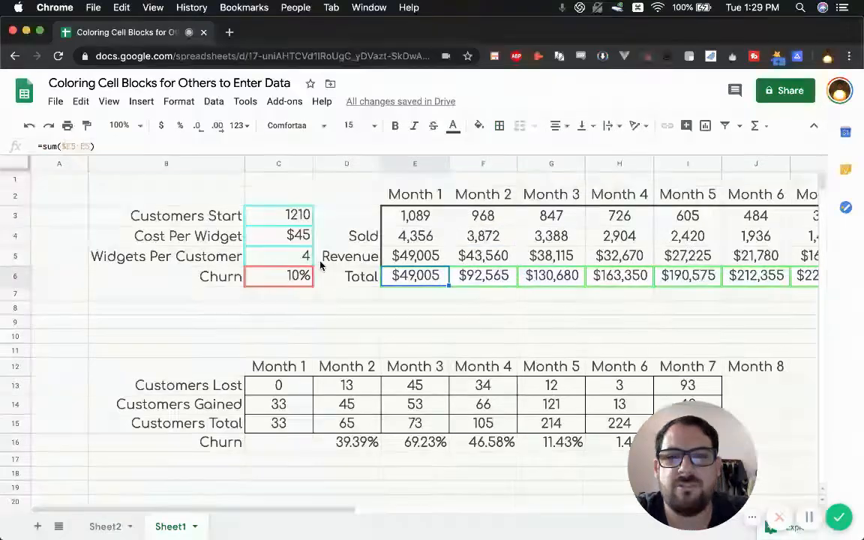
left_click(501, 238)
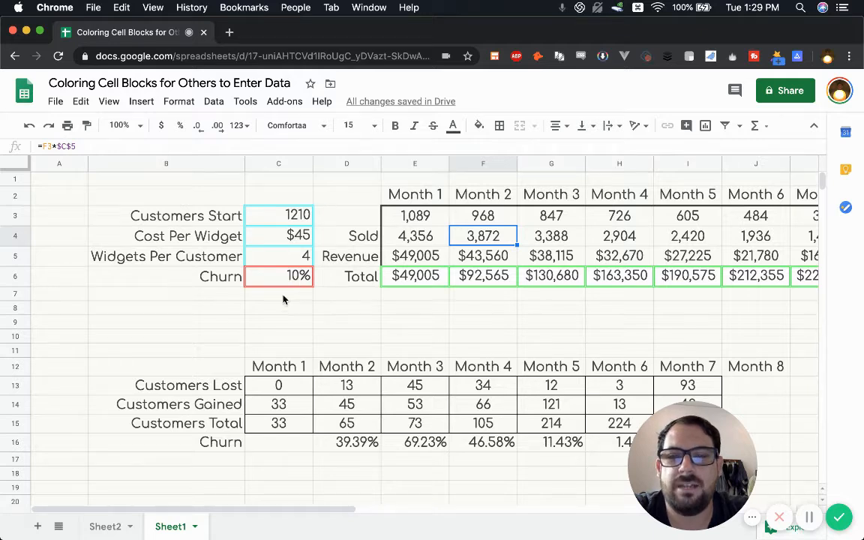
Examine the lower monthly customer table to tell the typed-in Lost and Gained rows from the calculated Total and Churn rows.
scroll(277, 358, "down", 3)
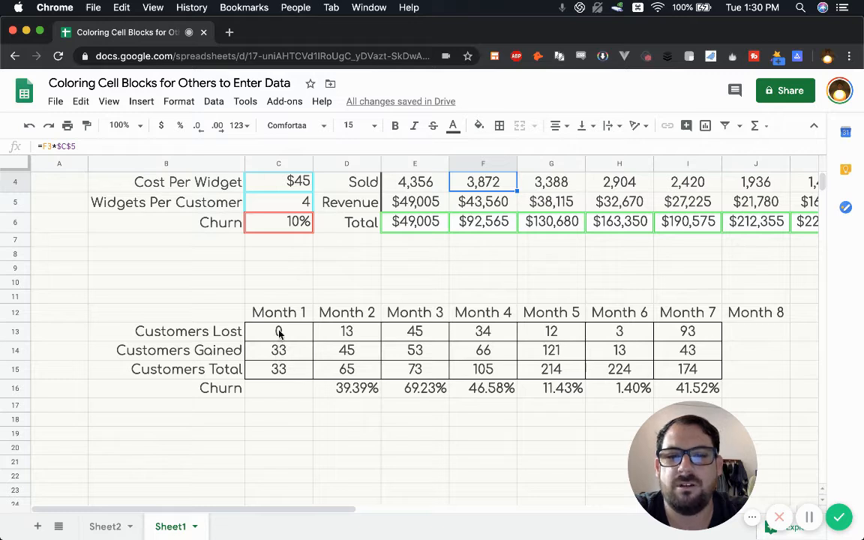
left_click(282, 333)
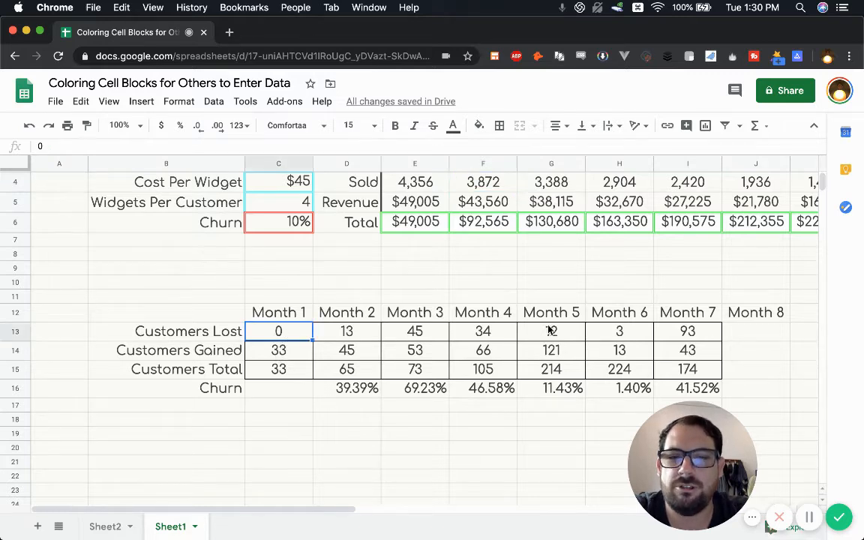
left_click(540, 298)
scroll(314, 294, "down", 3)
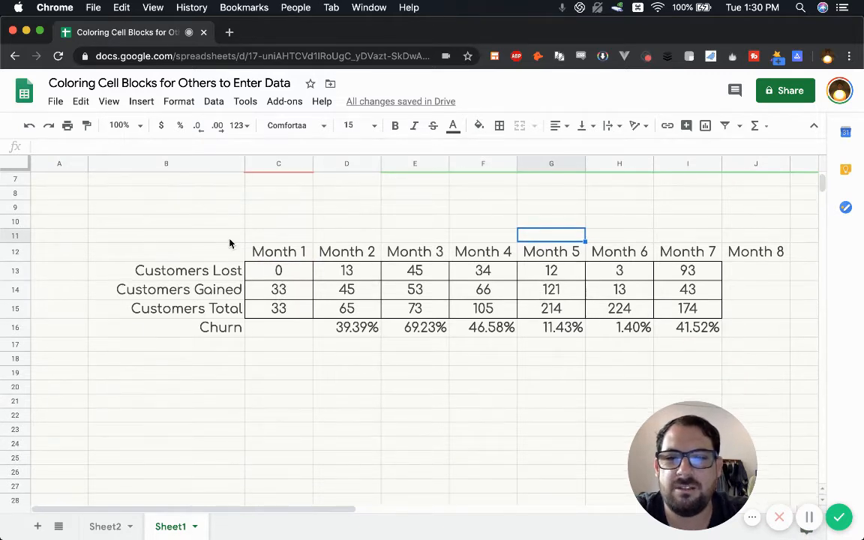
left_click(336, 331)
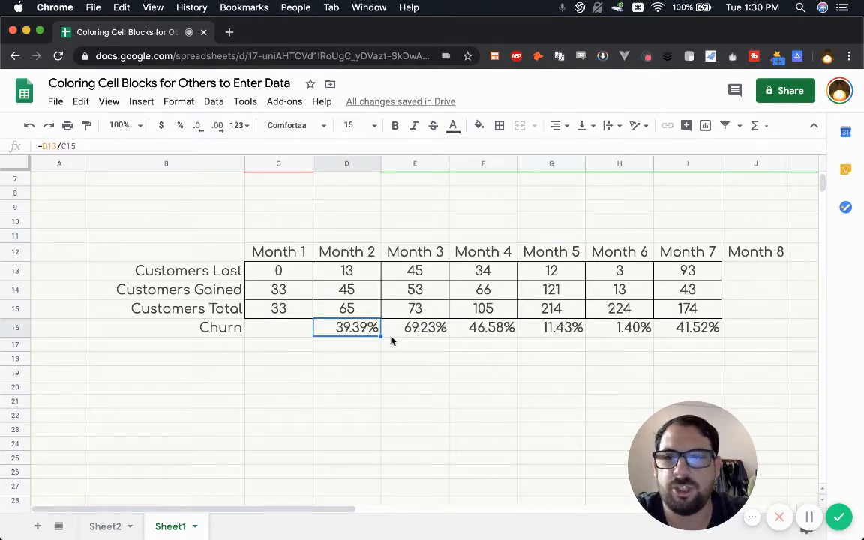
left_click(290, 307)
left_click_drag(318, 308, 688, 313)
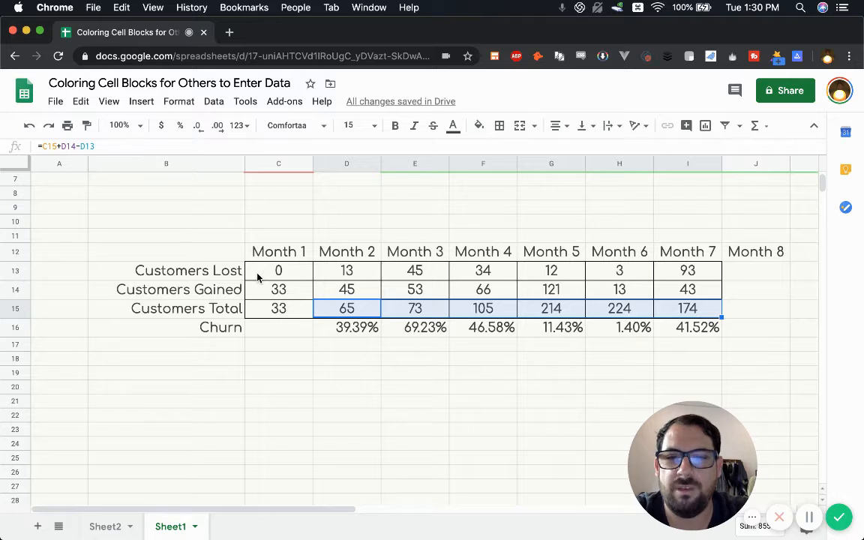
left_click_drag(258, 277, 693, 298)
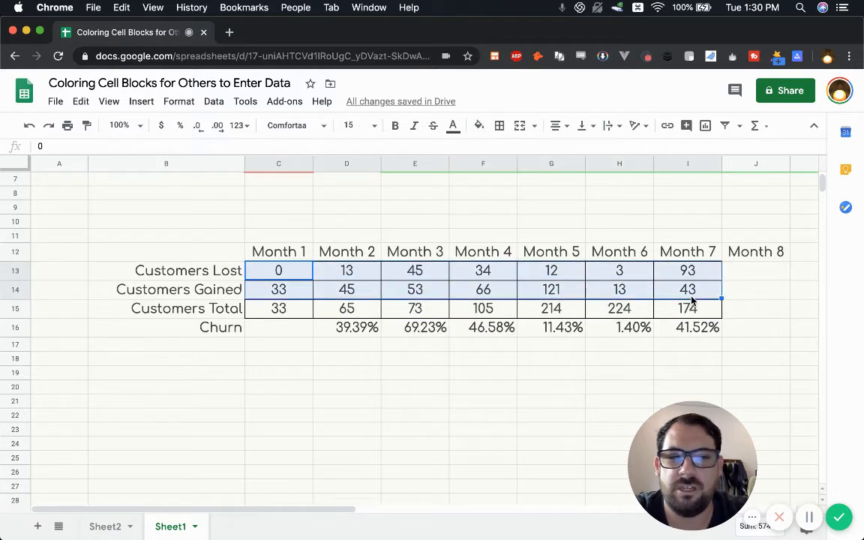
left_click(316, 292)
left_click(331, 209)
left_click(284, 275)
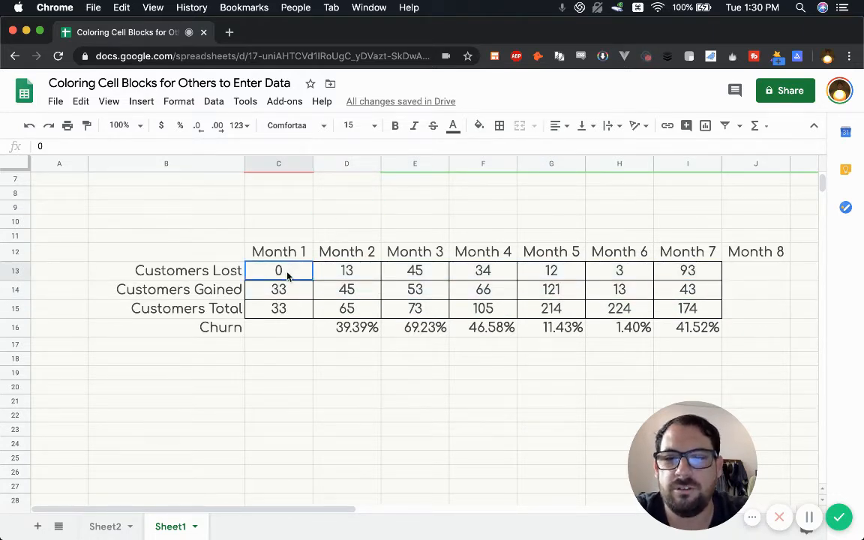
left_click(178, 270)
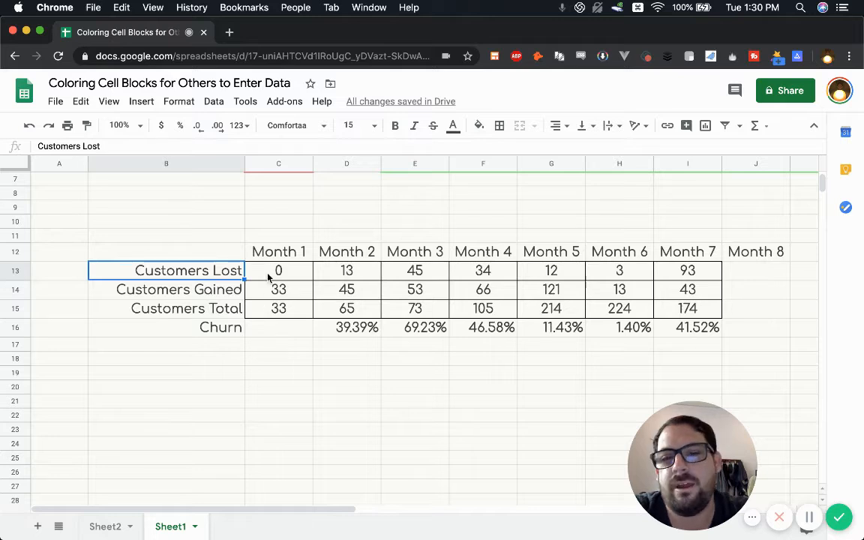
Fill the Customers Lost and Customers Gained cells C13:I14 with cyan.
left_click_drag(271, 280, 704, 298)
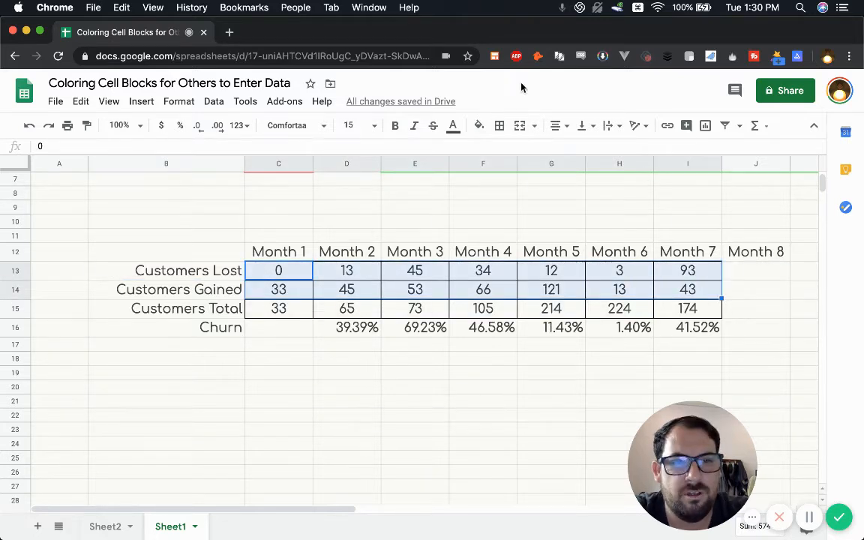
left_click(479, 126)
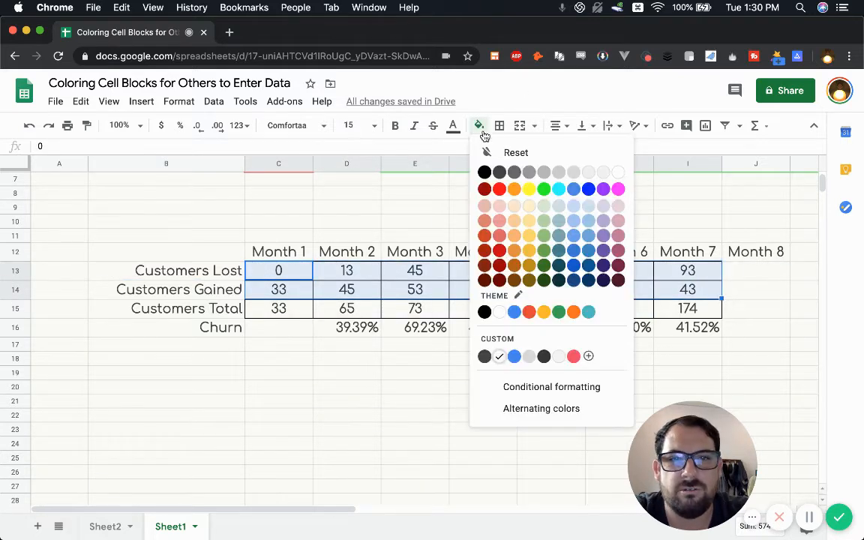
left_click(559, 189)
left_click(555, 193)
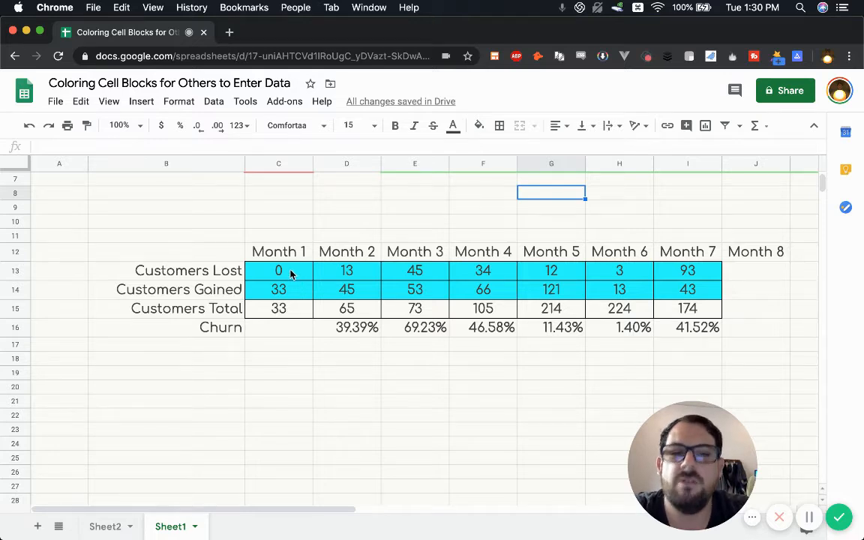
Reset the fill colour of the Customers Lost and Customers Gained cells C13:I14.
left_click_drag(291, 275, 679, 285)
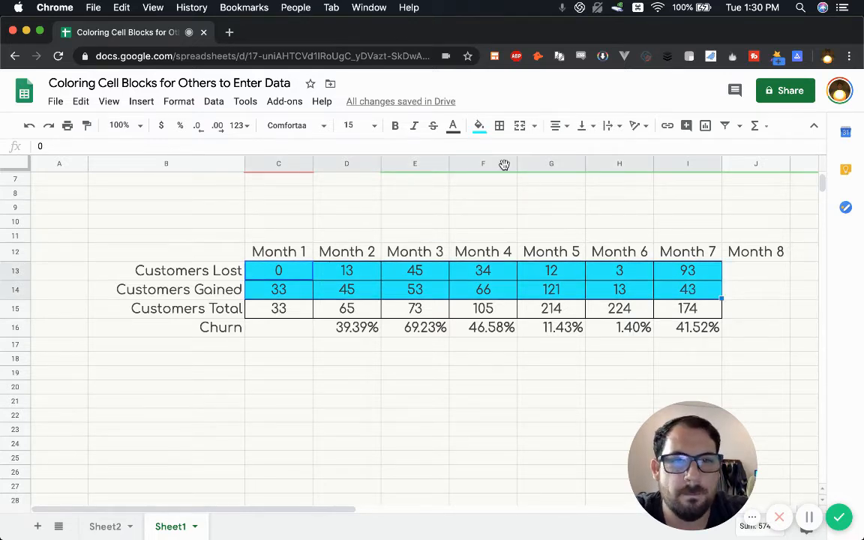
left_click(479, 126)
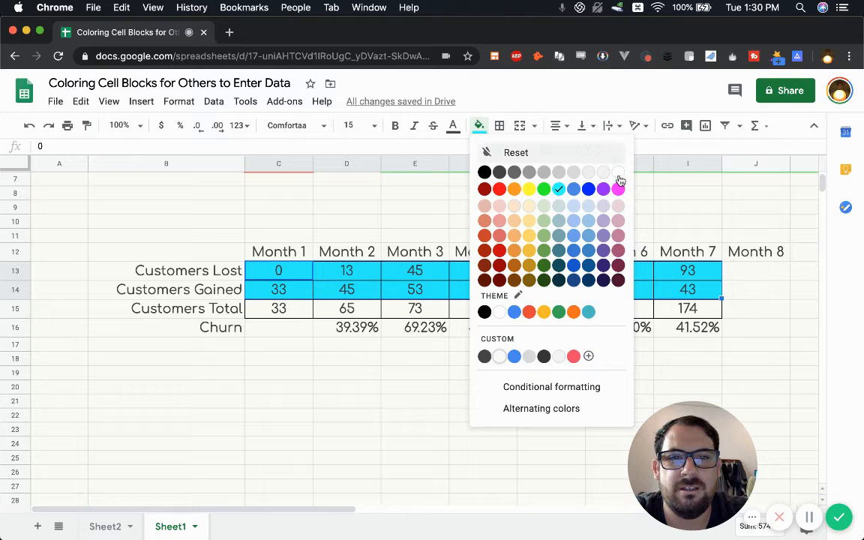
left_click(591, 152)
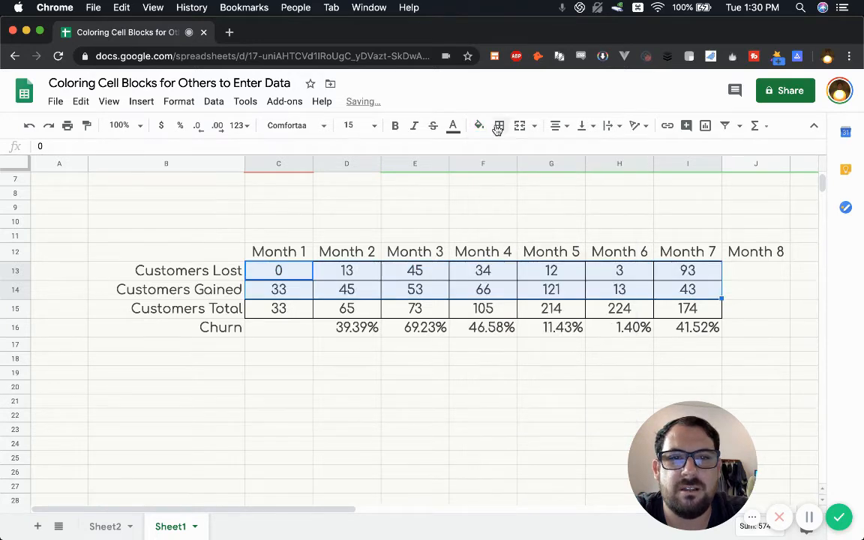
Apply cyan double-line borders to all sides of the Customers Lost and Customers Gained cells C13:I14.
left_click(499, 126)
left_click(604, 155)
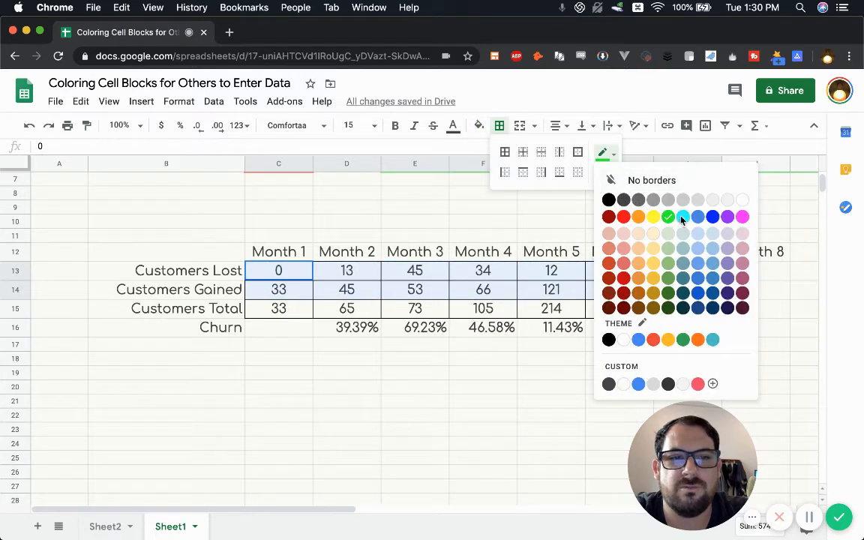
left_click(683, 216)
left_click(505, 152)
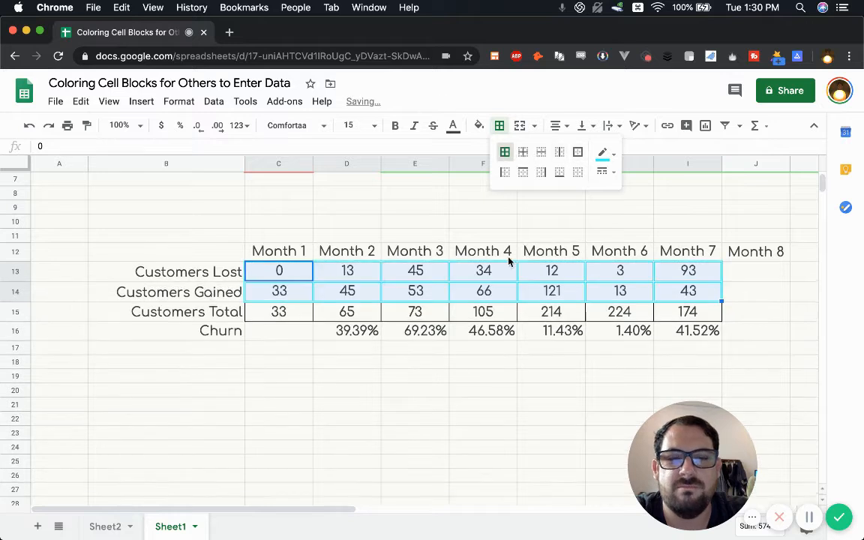
Change the cyan borders of C13:I14 to a medium solid line and check the entry cells.
left_click(605, 172)
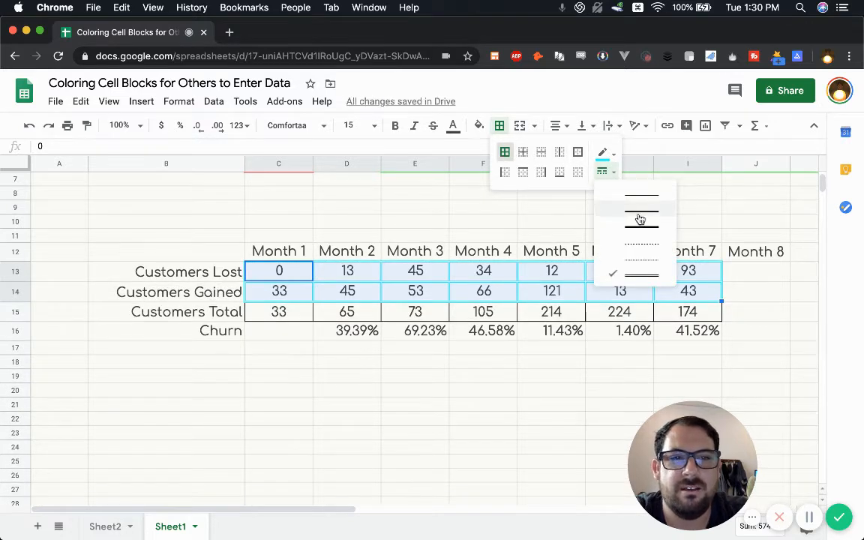
left_click(640, 219)
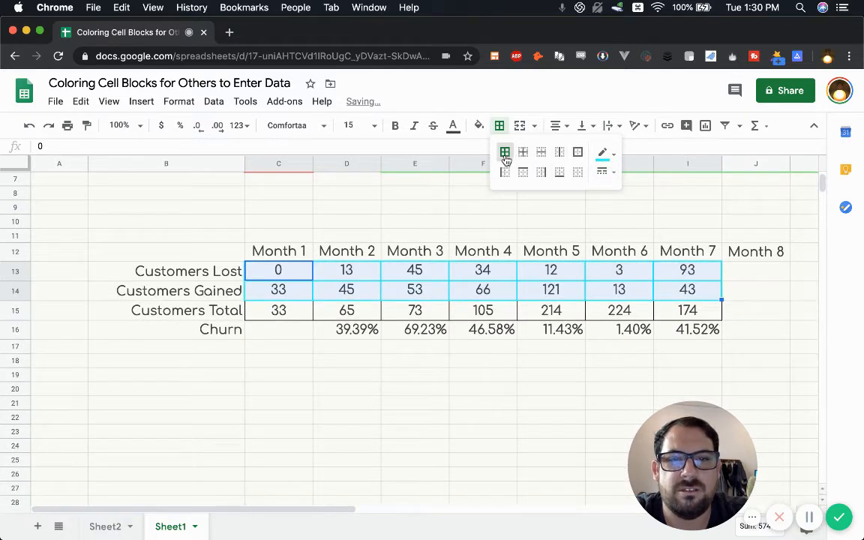
left_click(468, 211)
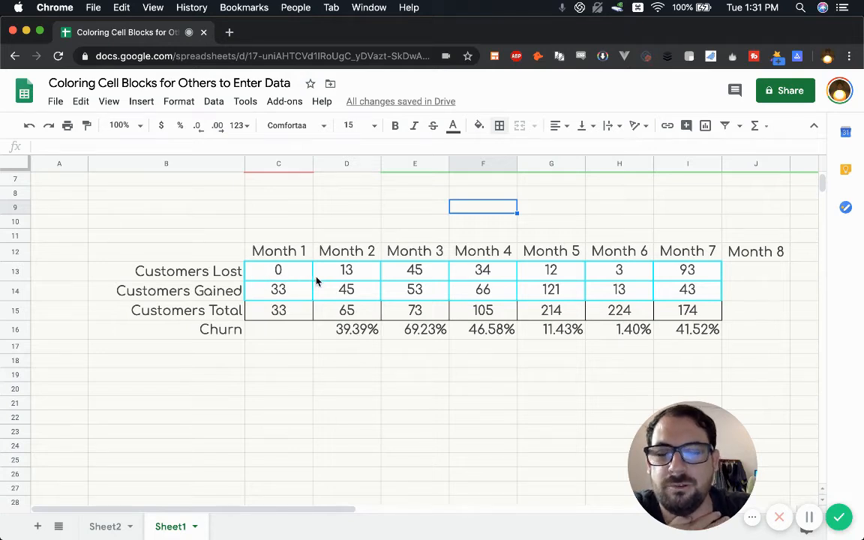
left_click_drag(279, 274, 687, 299)
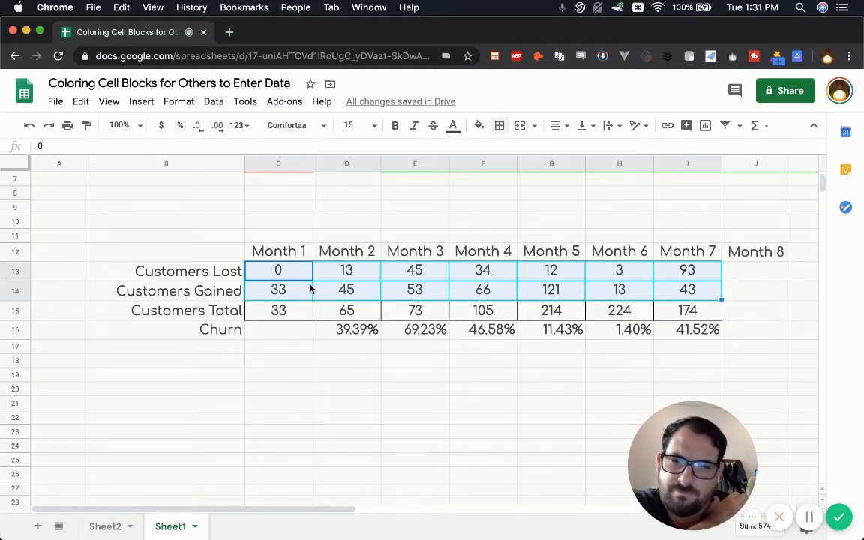
left_click(289, 272)
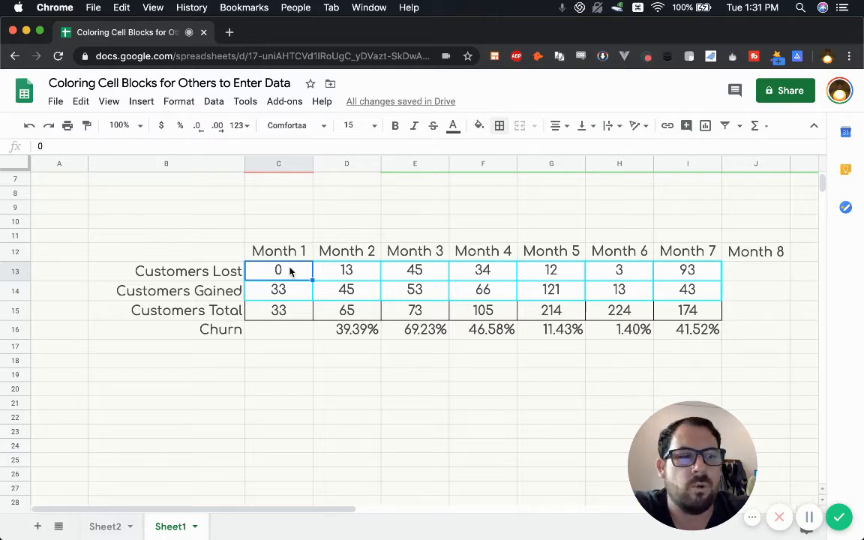
Copy the red-bordered Churn value cell C6 into C9 above the monthly customer table.
scroll(272, 232, "up", 3)
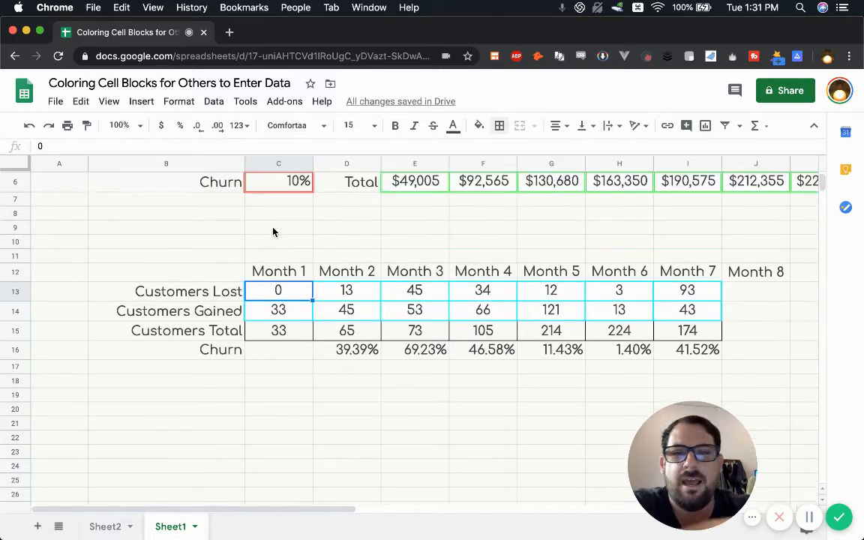
left_click(298, 222)
scroll(293, 240, "up", 2)
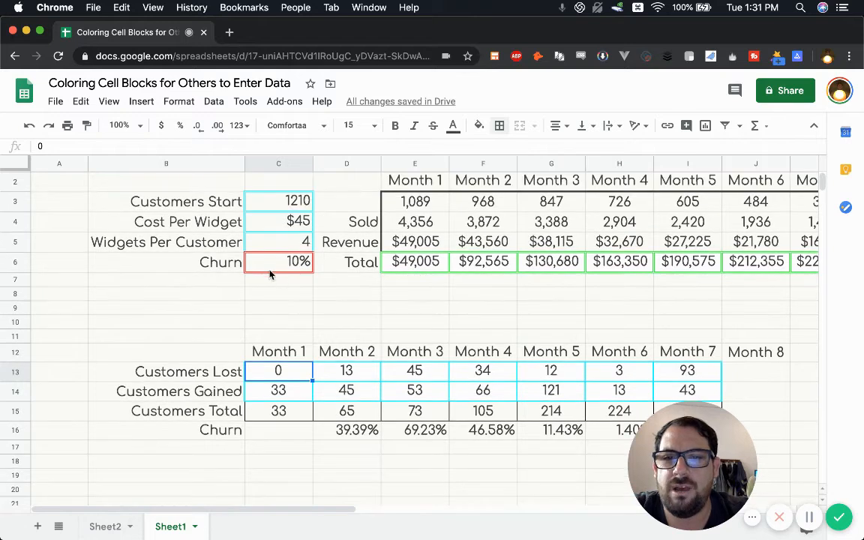
key("cmd+c")
left_click(270, 309)
key("cmd+v")
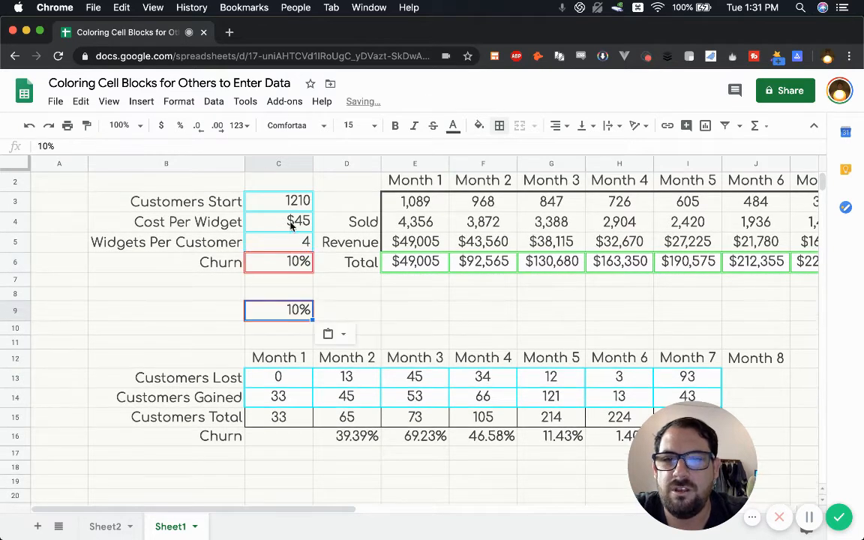
Copy the cyan-bordered Cost Per Widget cell C4 into C7:C8 and delete the value pasted in C7.
left_click(292, 222)
key("cmd+c")
left_click_drag(286, 281, 287, 294)
key("cmd+v")
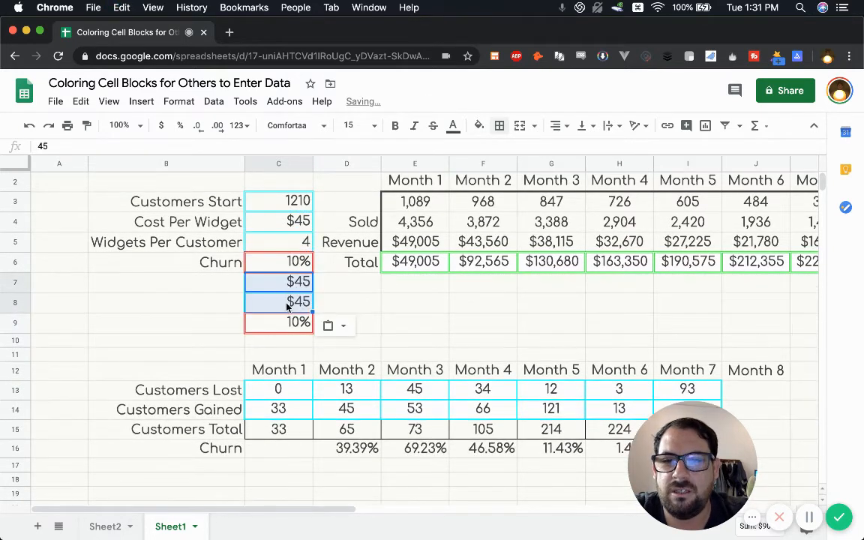
left_click(289, 282)
key("Delete")
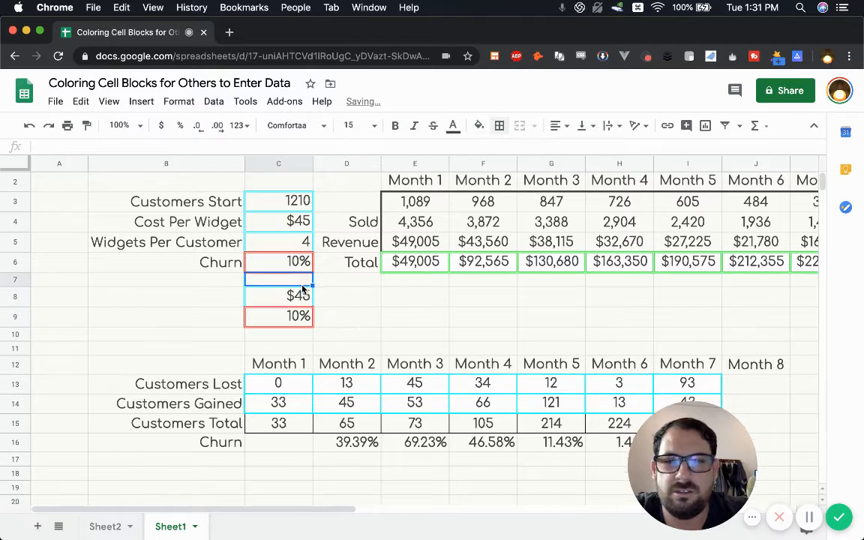
Undo the deletion in C7 and the paste of the Cost Per Widget cell into C7:C8.
left_click(366, 316)
key("cmd+z")
key("cmd+z")
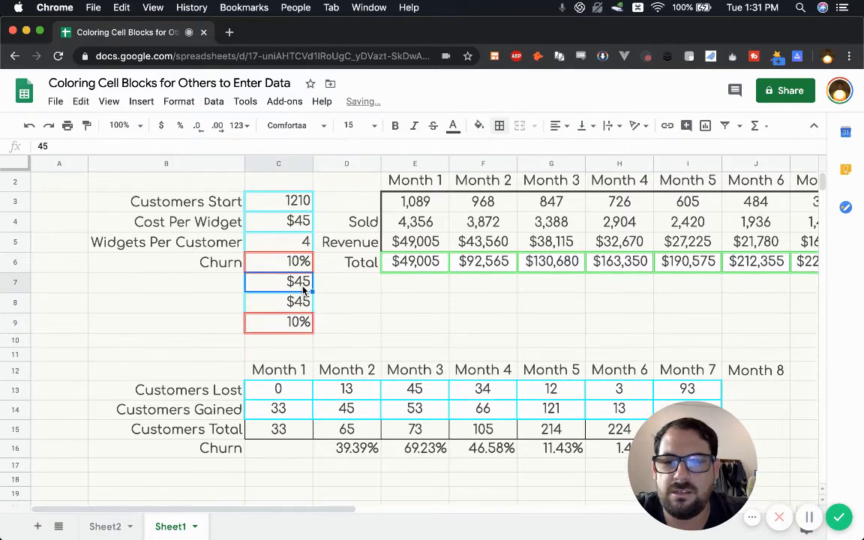
Copy the cyan-bordered Cost Per Widget cell C4 into C8 only and clear the pasted value.
left_click(301, 223)
key("cmd+c")
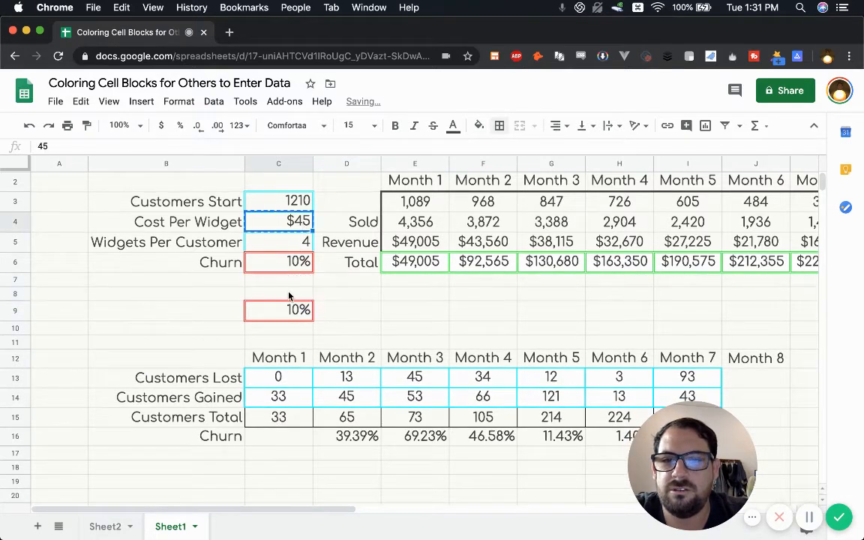
left_click(303, 294)
key("cmd+v")
key("cmd+z")
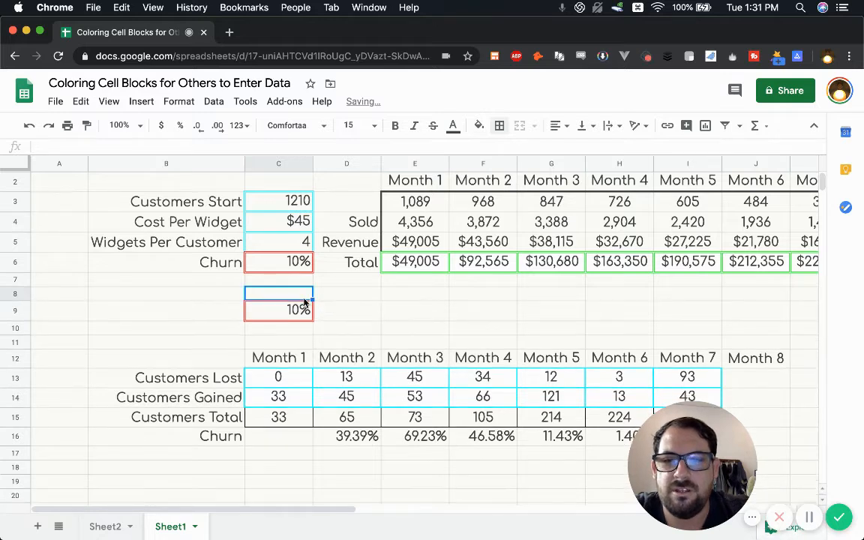
Enter "Costs" in the cyan-bordered cell C8 and "Churn" in the red-bordered cell C9.
type("Costs")
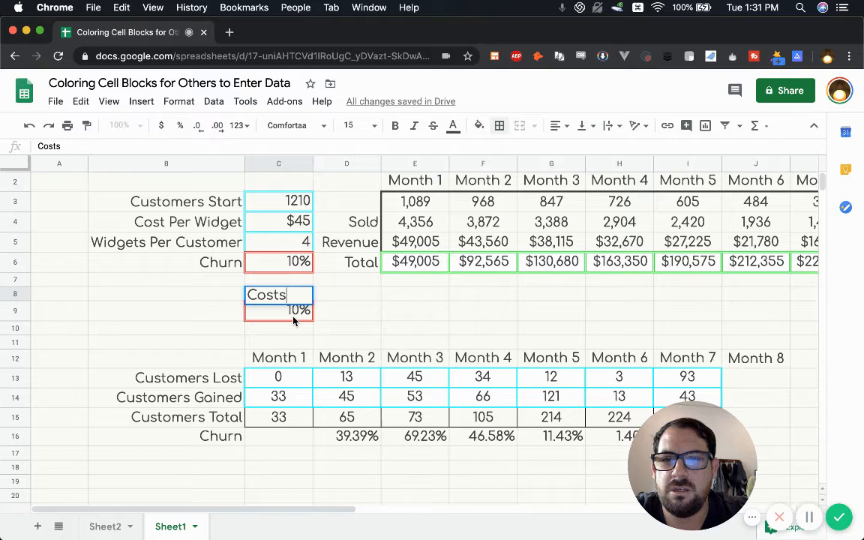
key("Return")
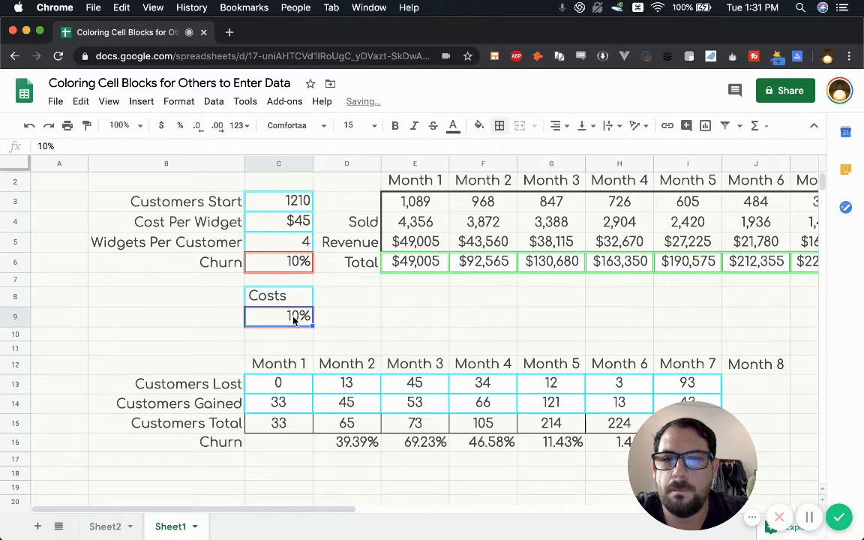
type("Churn")
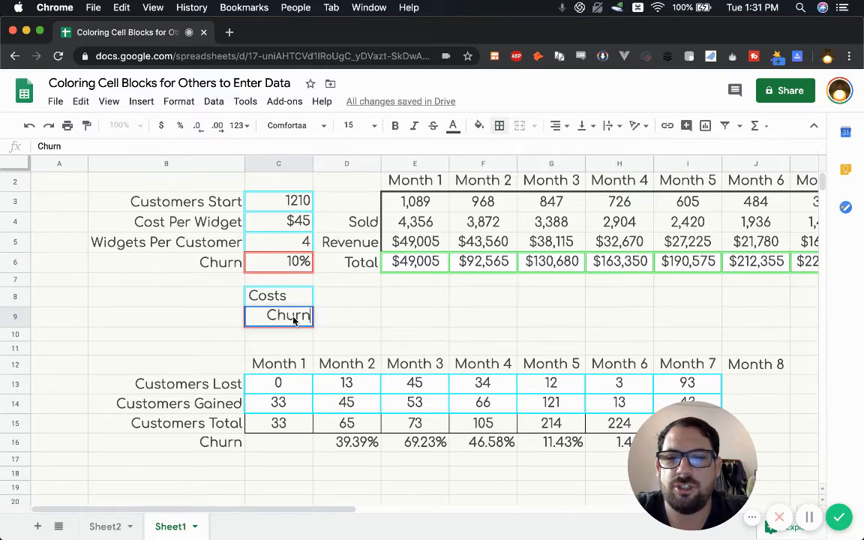
key("Return")
left_click(351, 299)
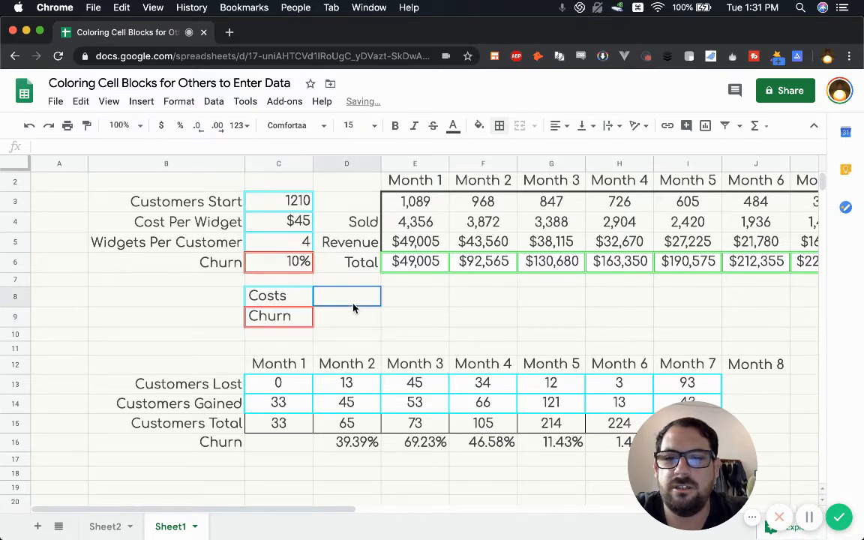
Extend the text in C9 to read "Churn is the perecent lost".
double_click(280, 315)
key("BackSpace")
key("BackSpace")
type("r")
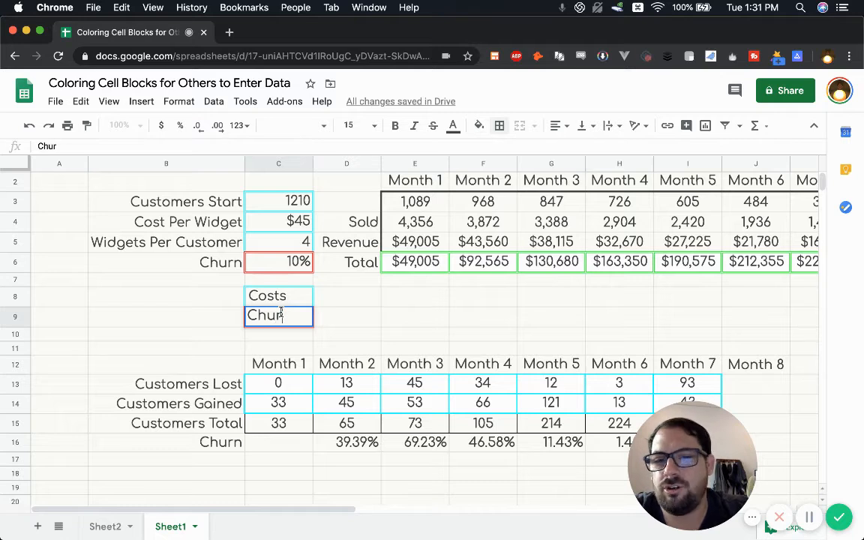
type("n is the preec")
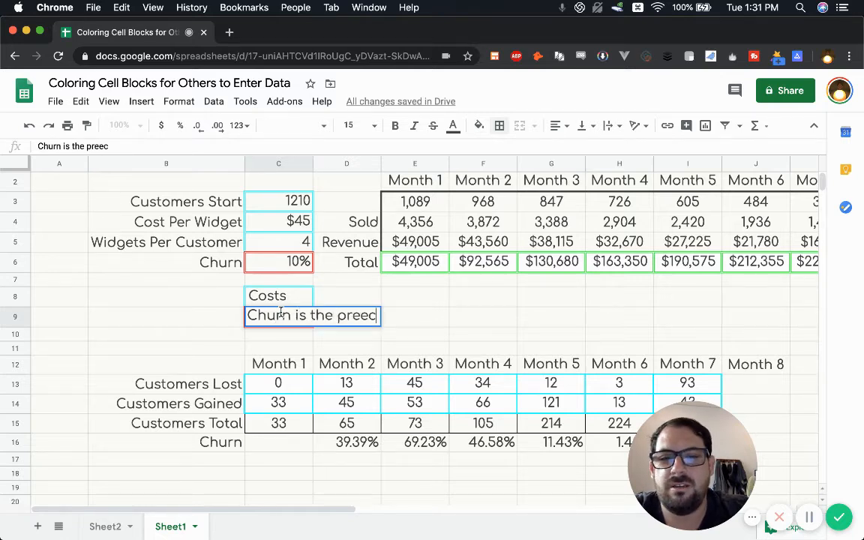
key("BackSpace")
key("BackSpace")
key("BackSpace")
key("BackSpace")
type("erecent lost")
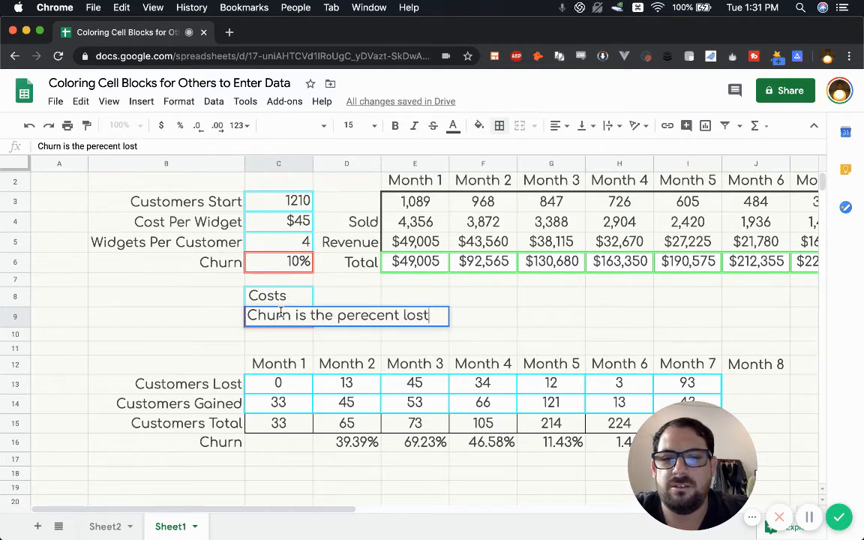
key("Return")
Merge cells C9:E9 so the red border surrounds the whole churn note.
left_click(293, 315)
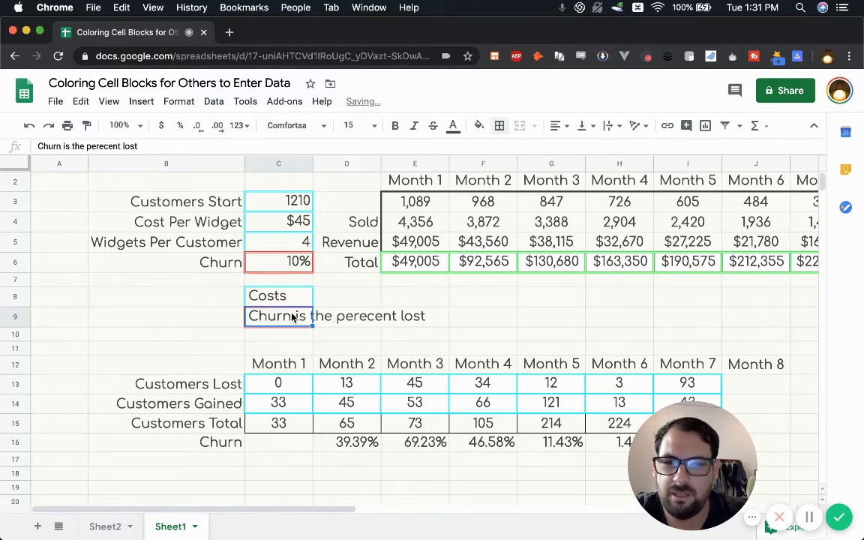
left_click_drag(415, 318, 420, 319)
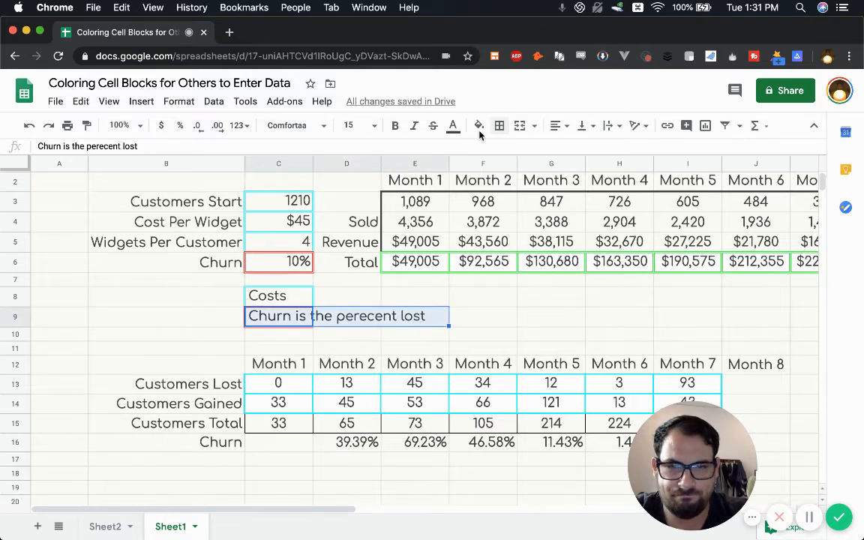
left_click(519, 125)
left_click(480, 334)
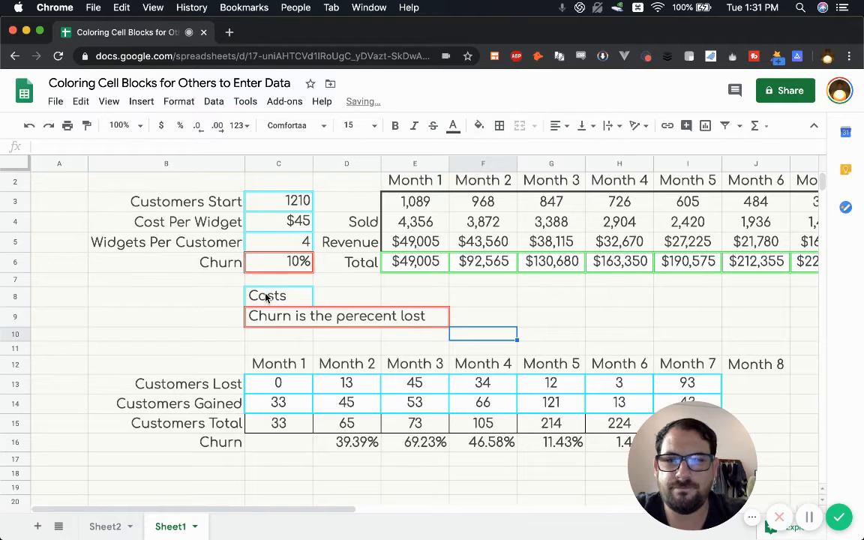
left_click(295, 263)
left_click(303, 314)
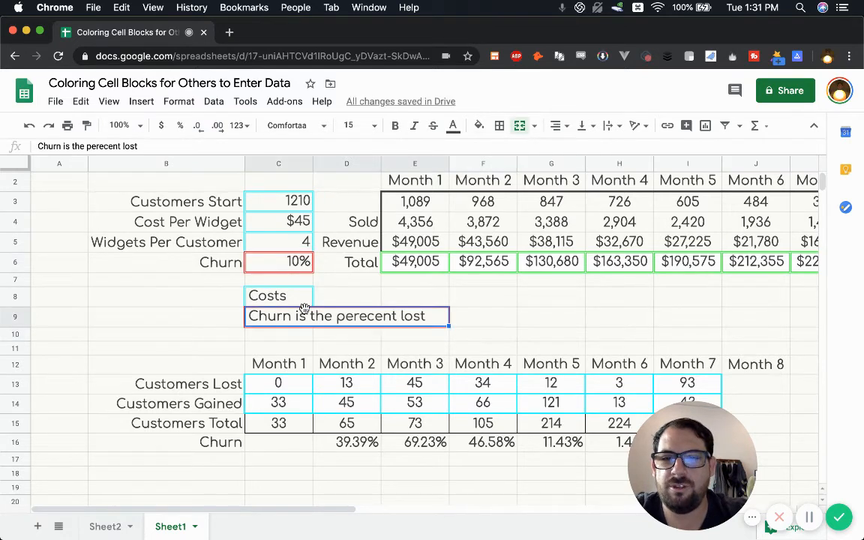
left_click(273, 239)
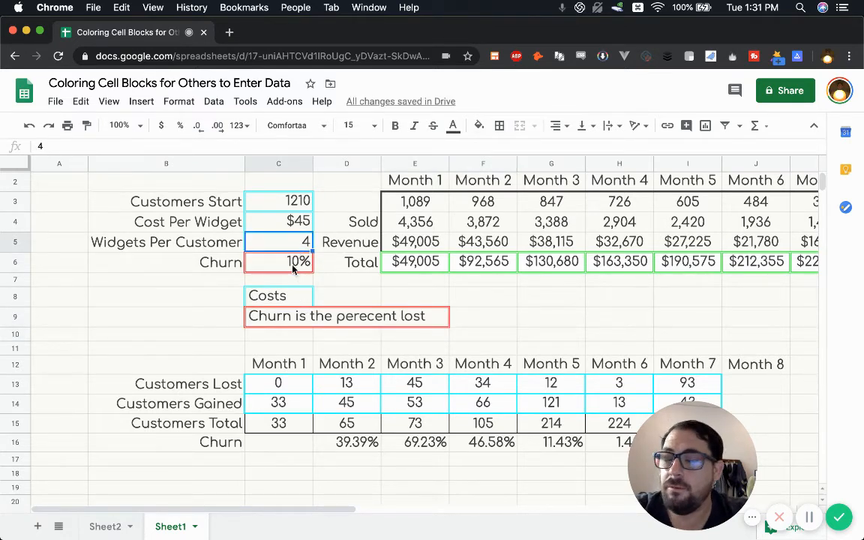
left_click(289, 266)
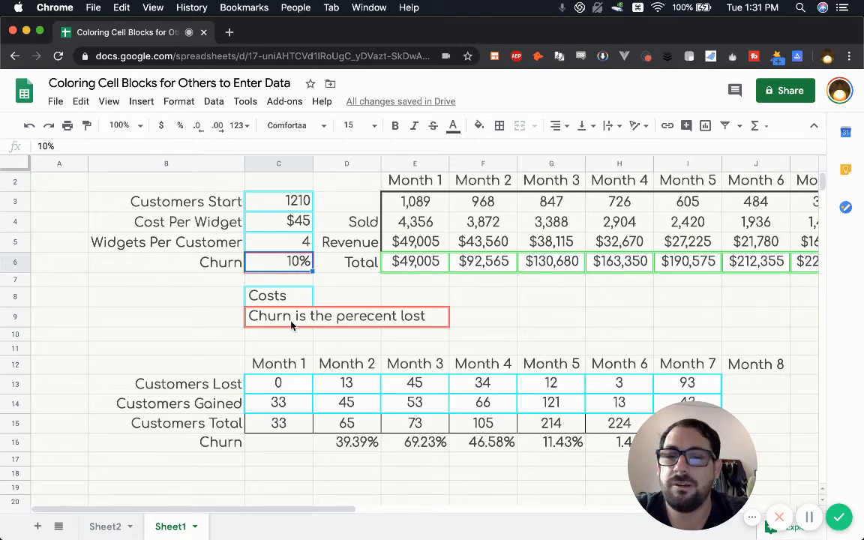
left_click(292, 322)
Change the text in C8 to "Cost per widget is from last month's costs".
left_click(285, 302)
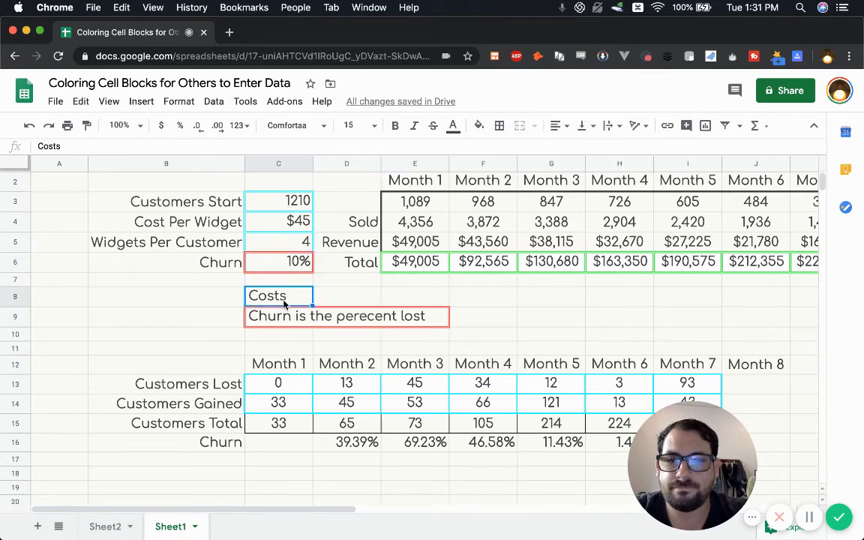
double_click(296, 300)
type("per ")
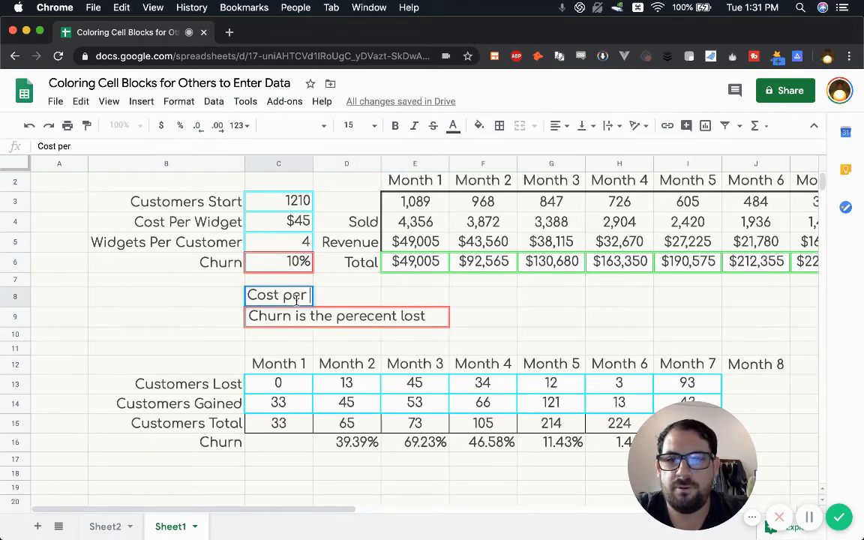
type("widget is from ")
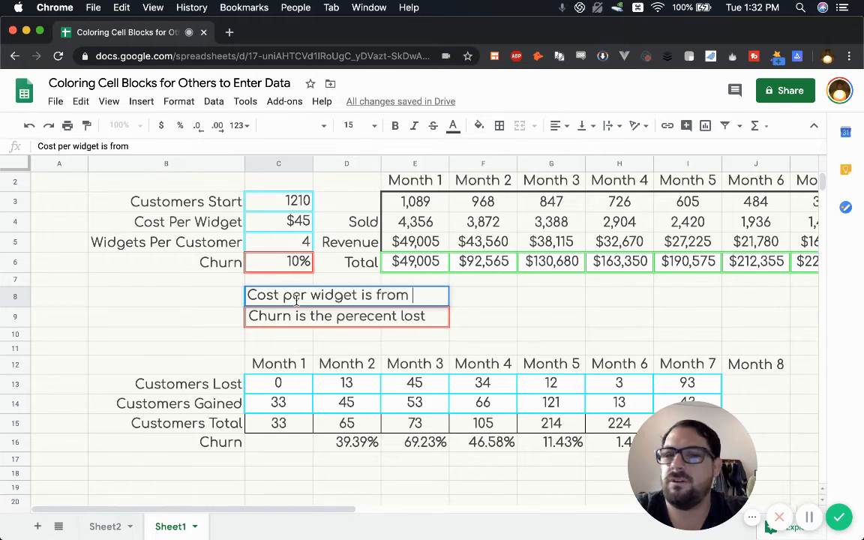
type("last month")
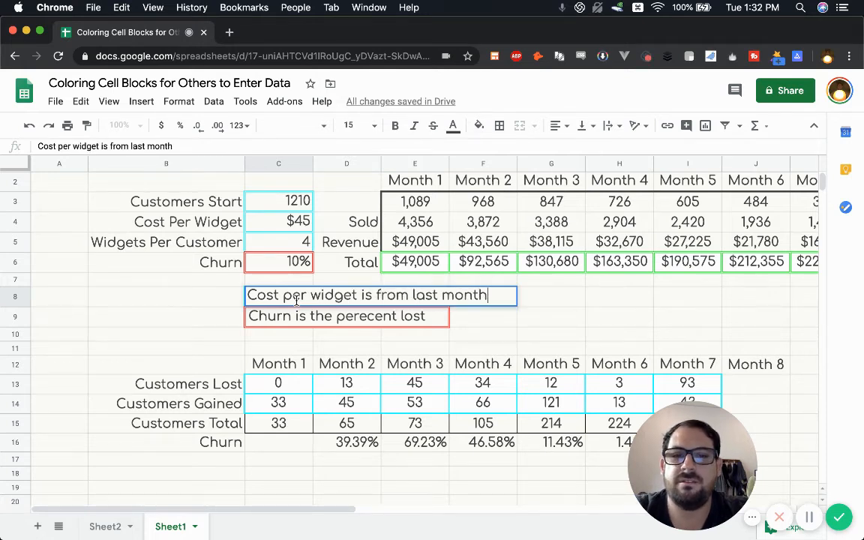
type("'s costs")
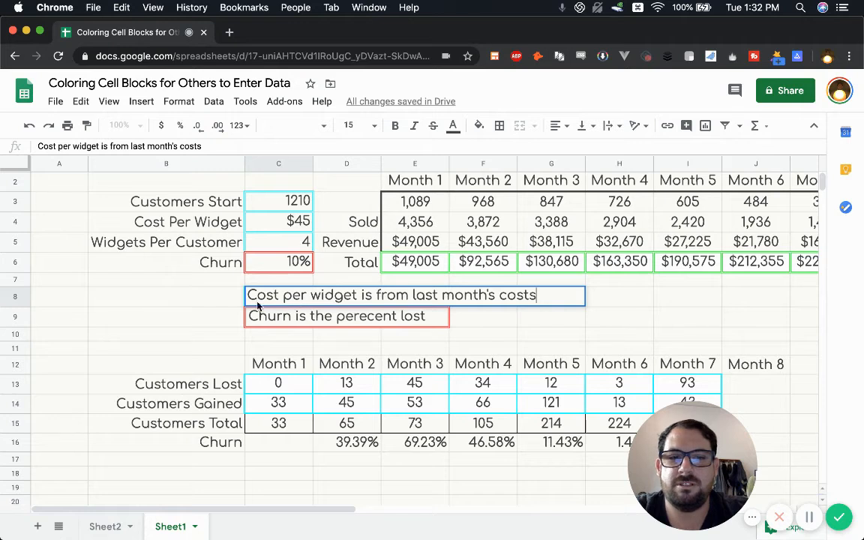
key("Return")
Merge cells C8:G8 so the cyan border surrounds the whole cost note.
left_click_drag(257, 297, 535, 304)
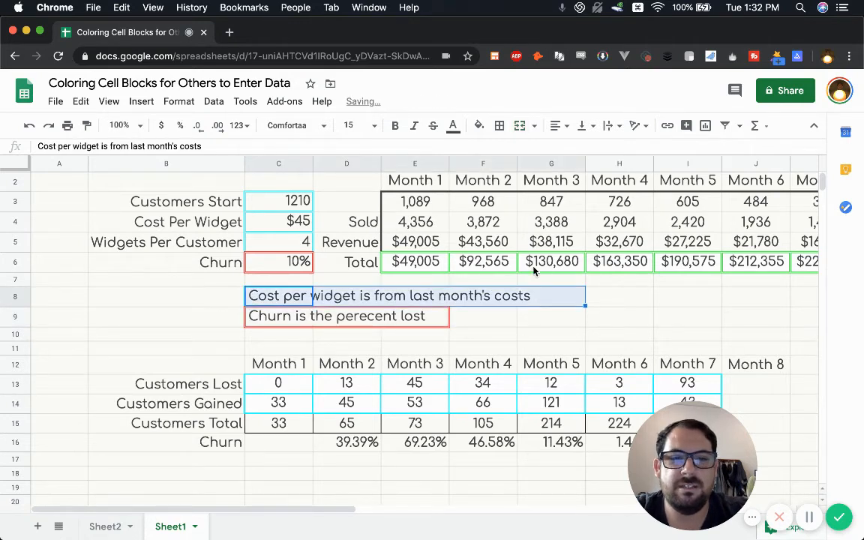
left_click(518, 126)
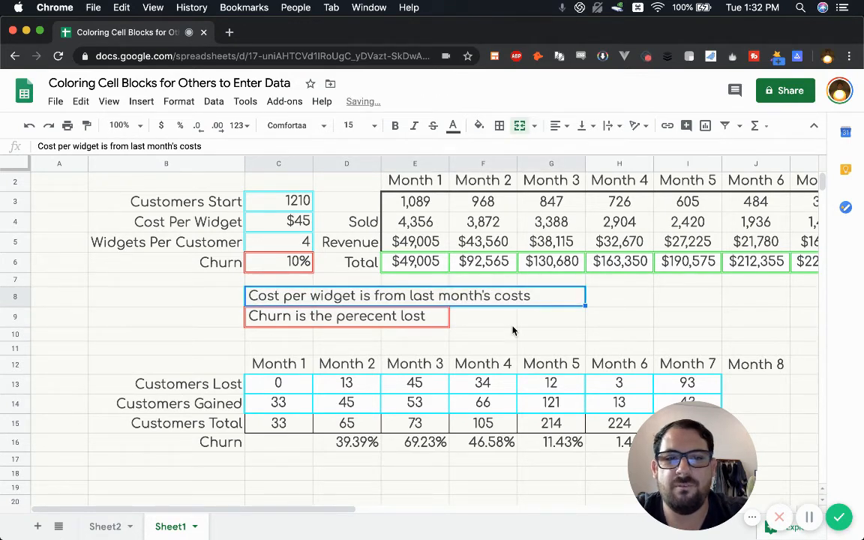
left_click(516, 320)
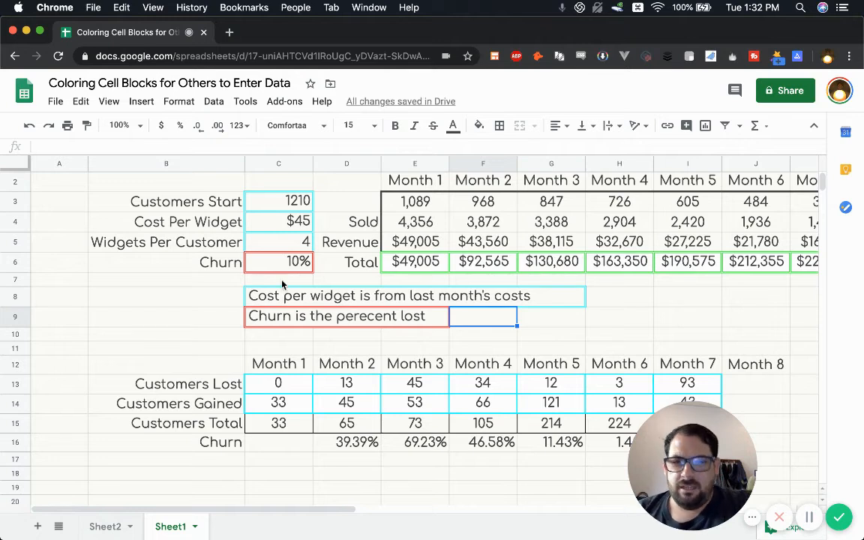
left_click(269, 219)
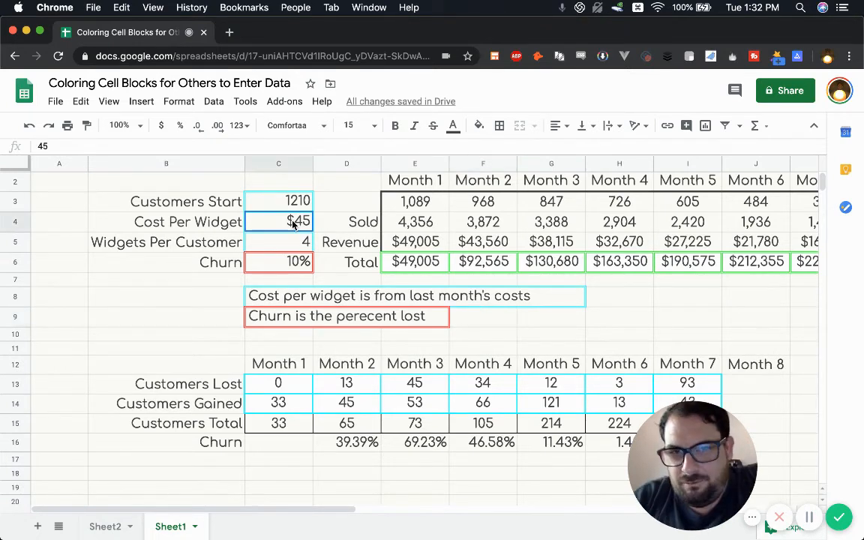
left_click(325, 297)
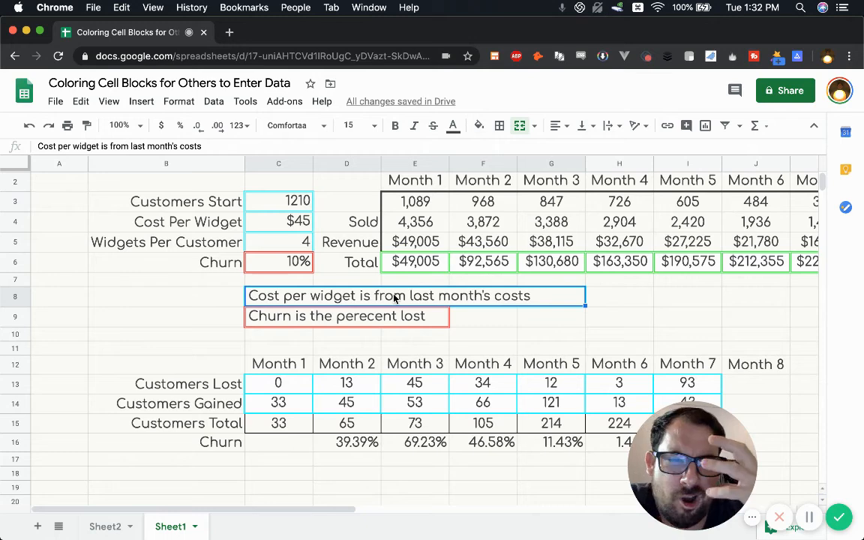
left_click(347, 387)
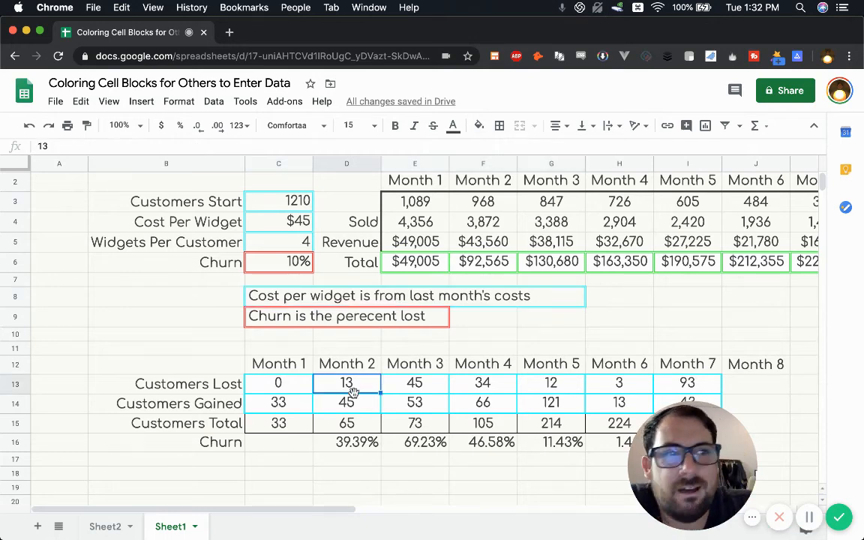
Fill the Month 1 Customers Lost cell C13 with a pale light blue.
left_click(274, 389)
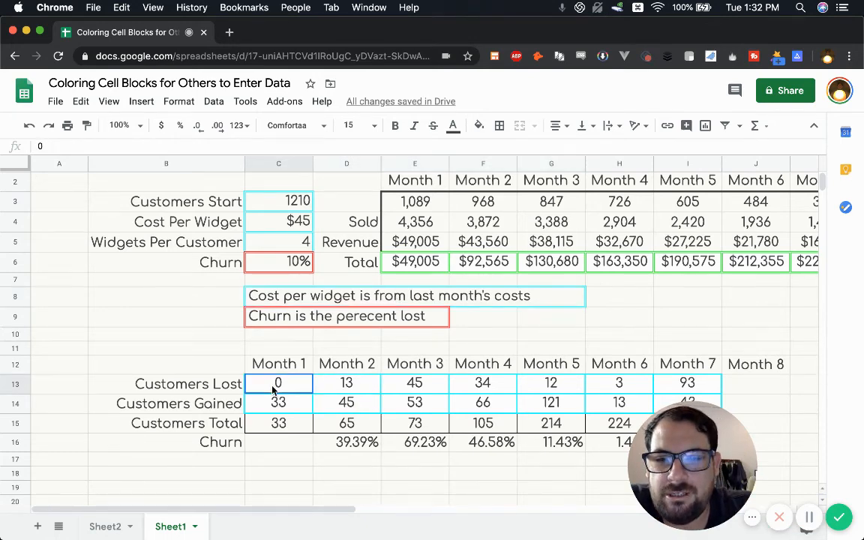
left_click(479, 126)
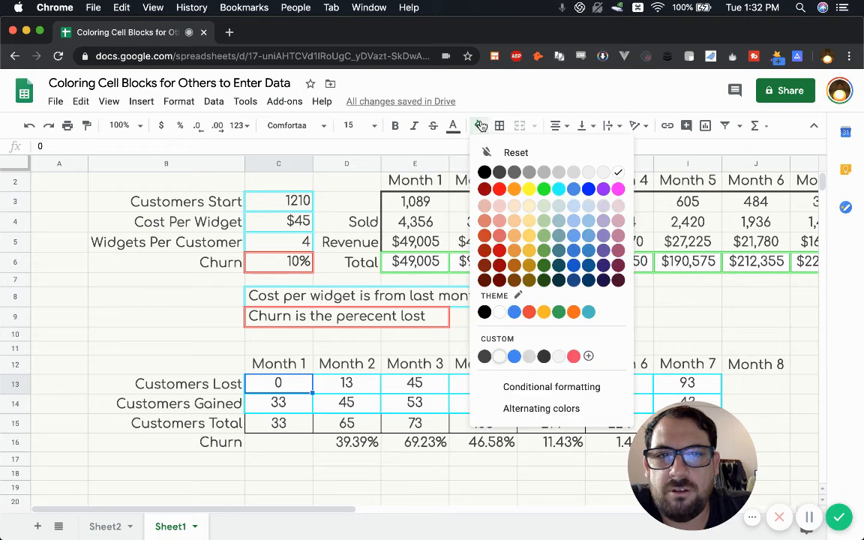
left_click(573, 205)
left_click(411, 366)
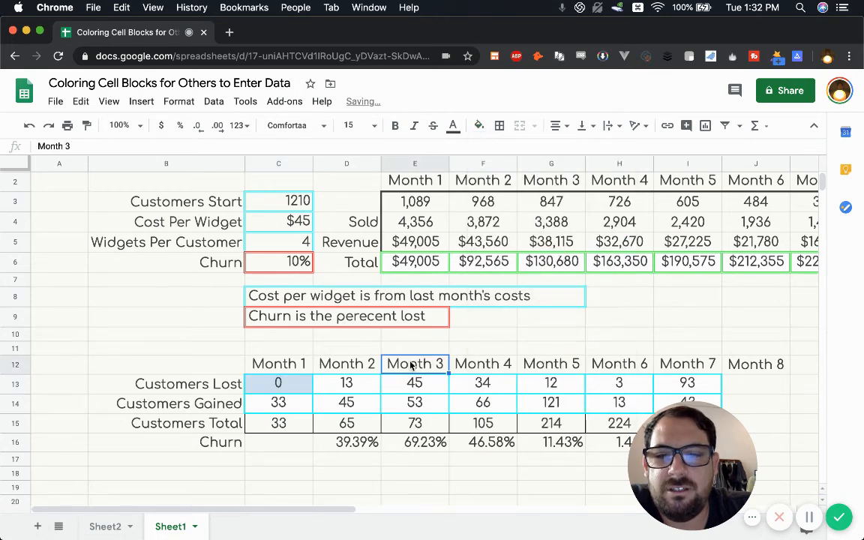
Apply the same pale light blue fill to all Customers Lost and Customers Gained cells C13:I14.
scroll(292, 323, "down", 2)
left_click_drag(275, 309, 689, 331)
left_click(479, 127)
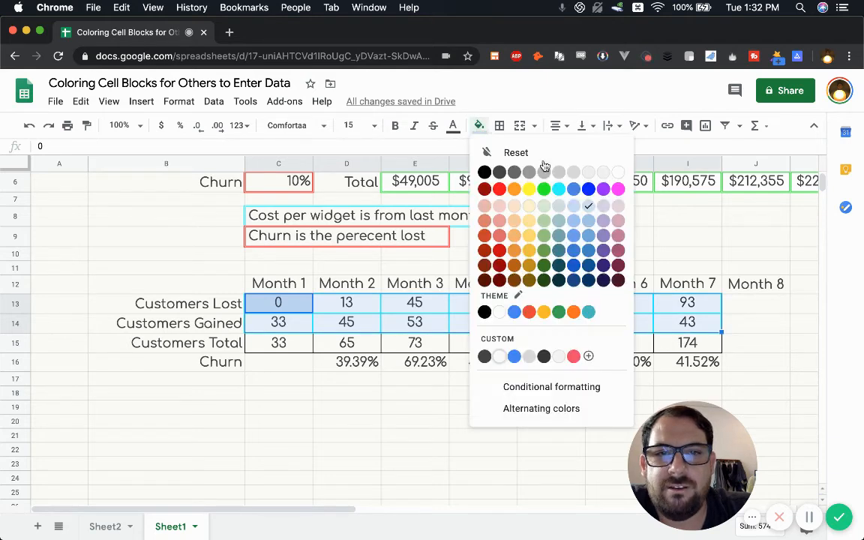
left_click(589, 209)
left_click(458, 308)
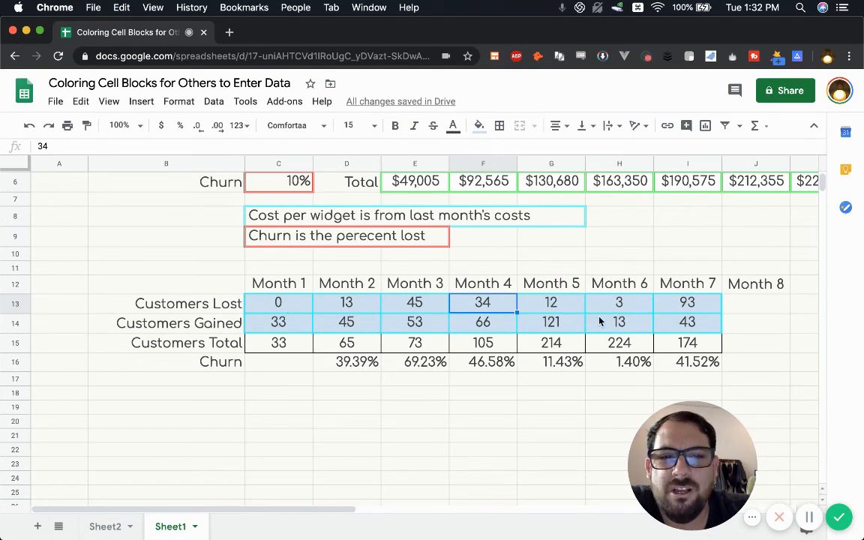
Set the border color to dark grey and apply an outer border around the Customers Total cells C15:I15.
left_click_drag(285, 344, 665, 347)
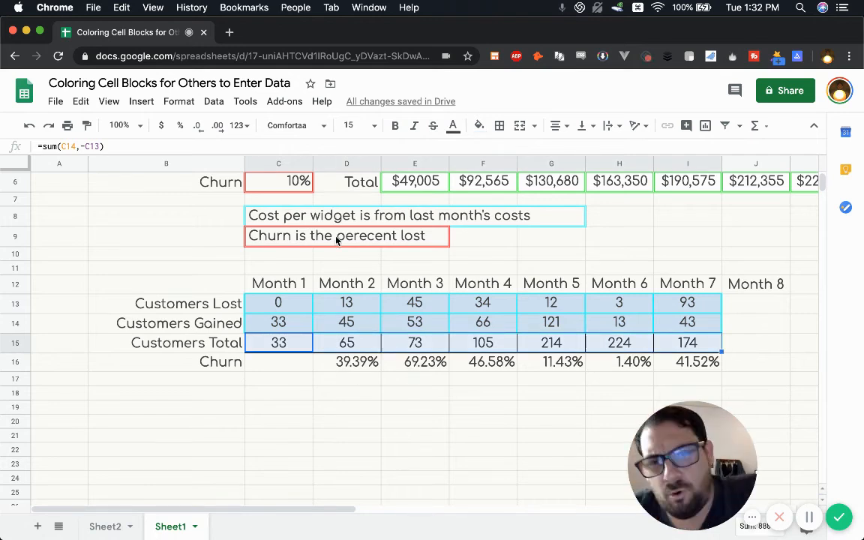
left_click(499, 125)
left_click(615, 158)
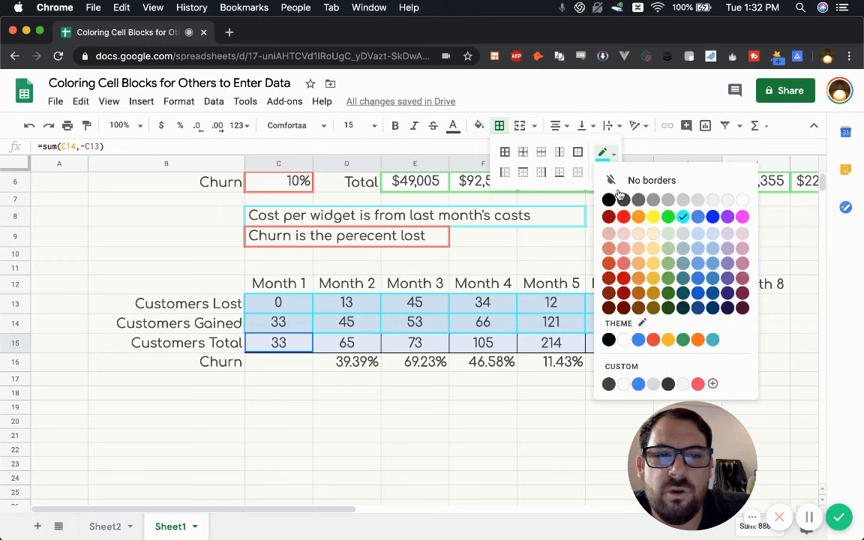
left_click(631, 205)
left_click(578, 152)
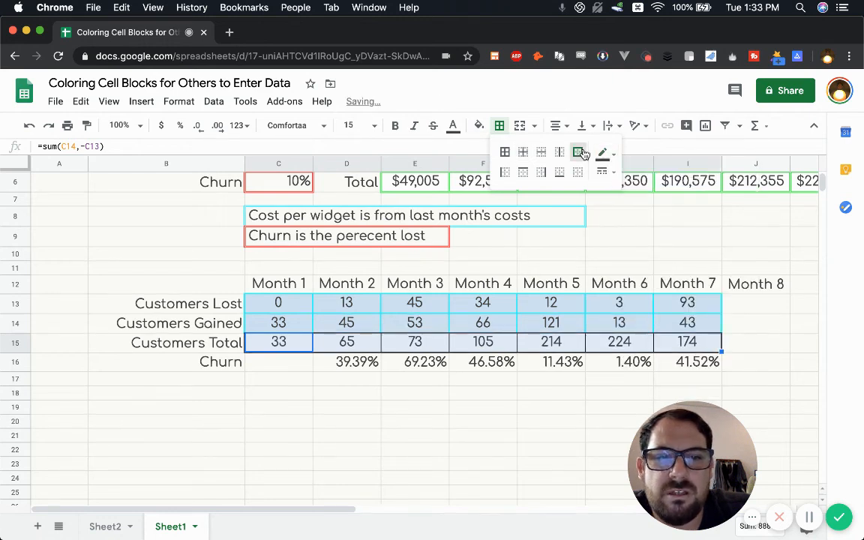
Insert a blank row above the Customers Total row and shrink its height to a thin spacer.
left_click(387, 364)
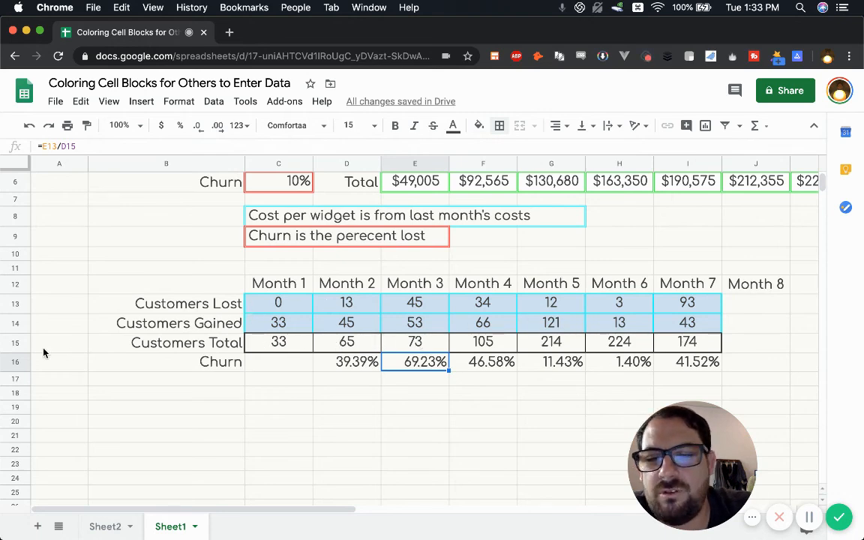
left_click(14, 342)
right_click(14, 343)
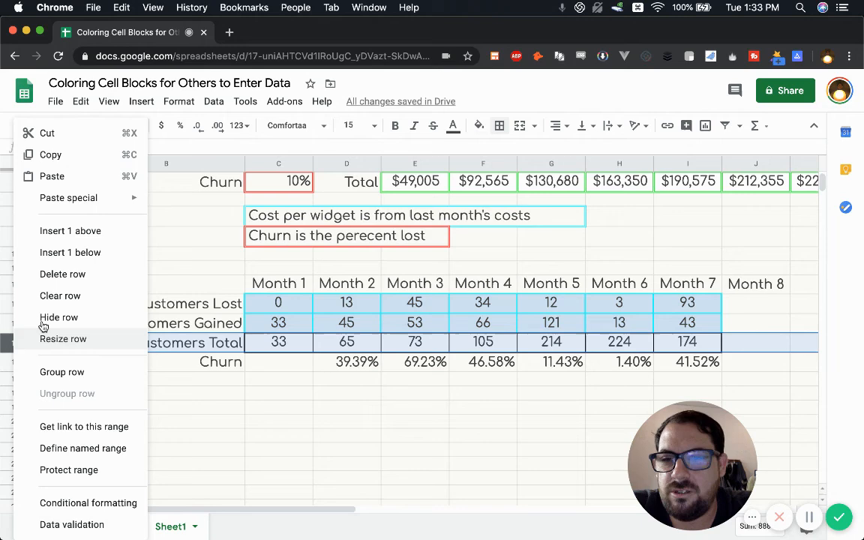
left_click(90, 231)
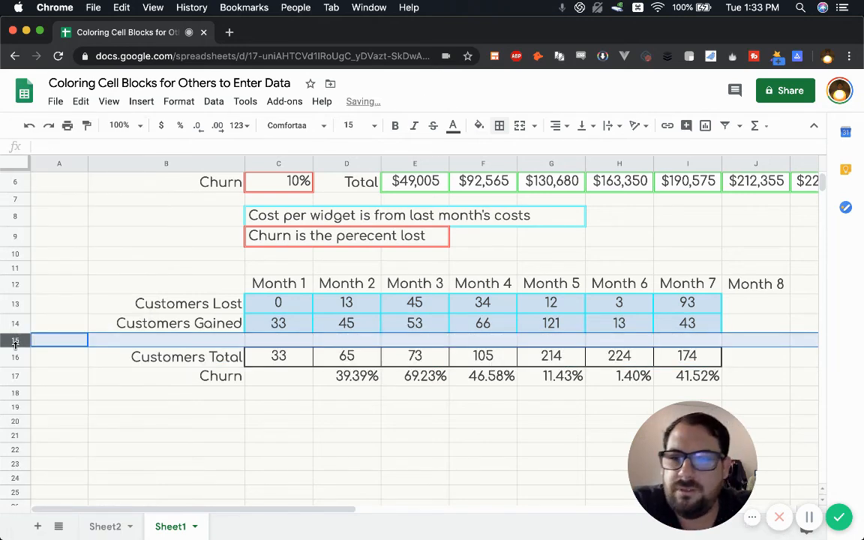
left_click_drag(14, 343, 15, 302)
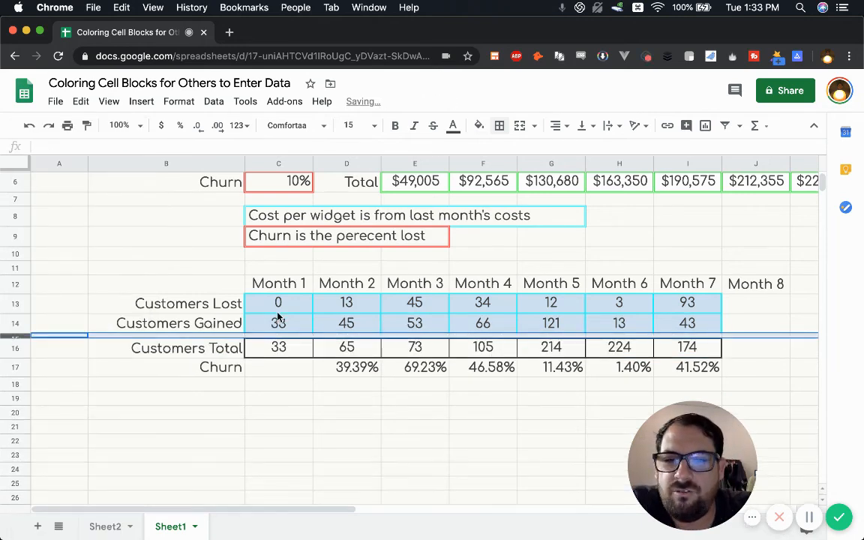
Apply cyan inner and outer borders to the Customers Lost and Customers Gained cells C13:I14.
left_click(278, 310)
left_click_drag(285, 304, 703, 326)
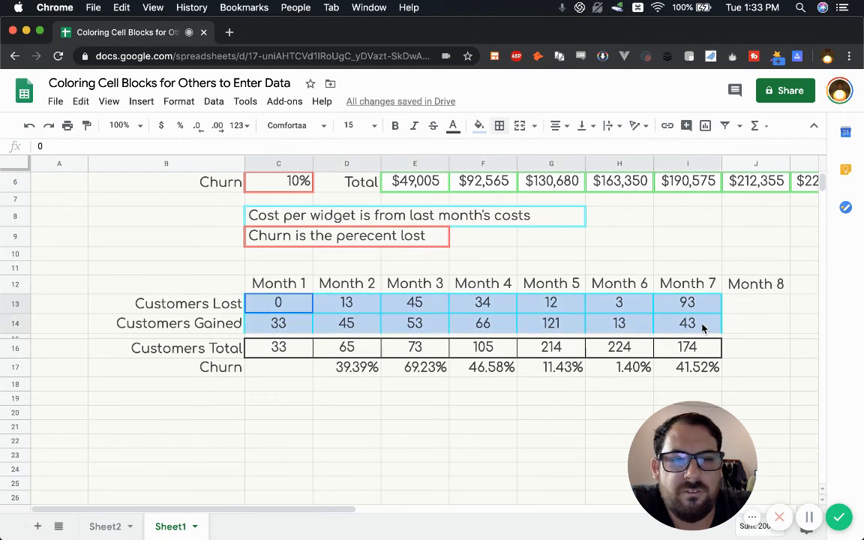
left_click(501, 132)
left_click(603, 154)
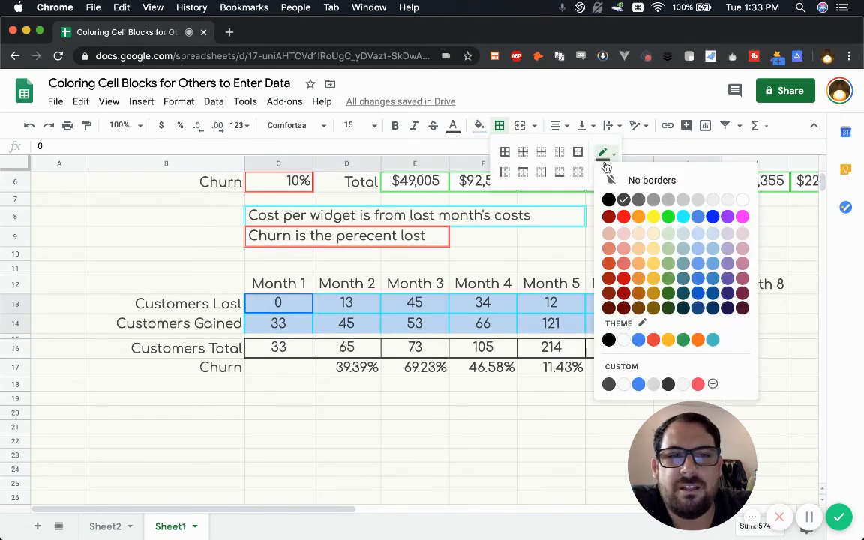
left_click(682, 218)
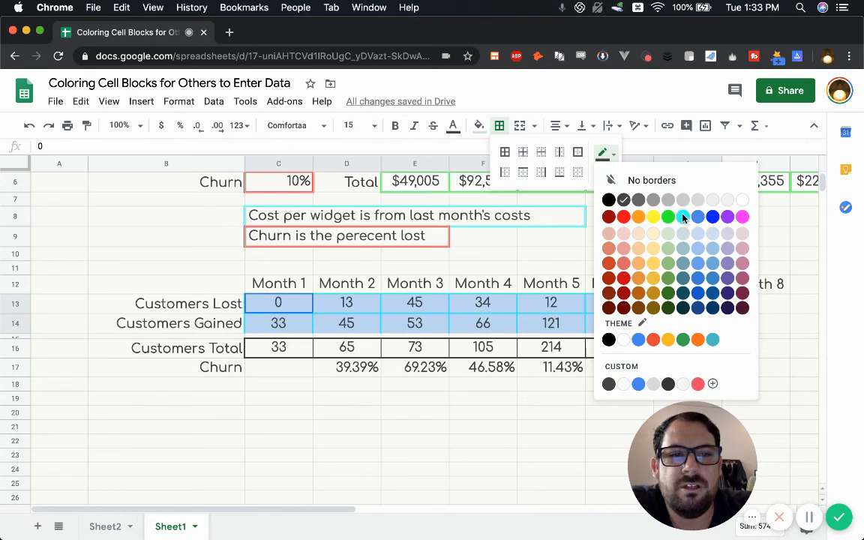
left_click(523, 155)
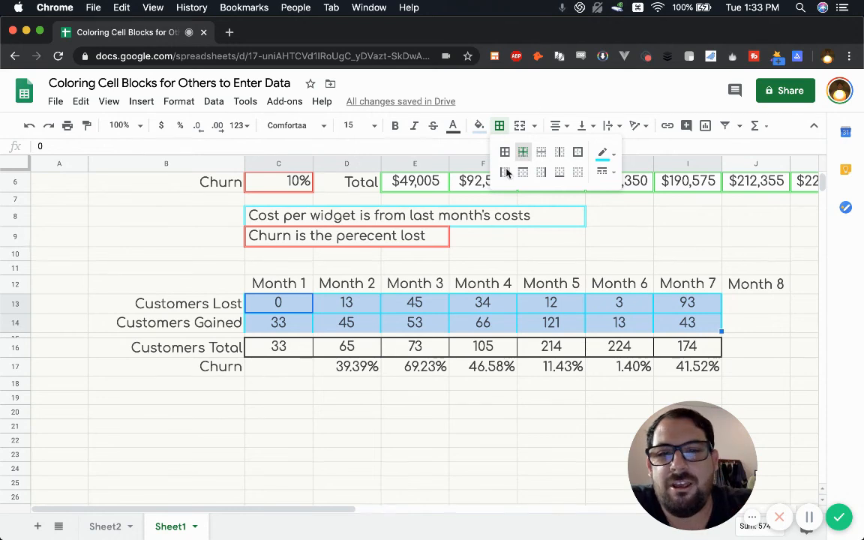
left_click(577, 152)
left_click(534, 305)
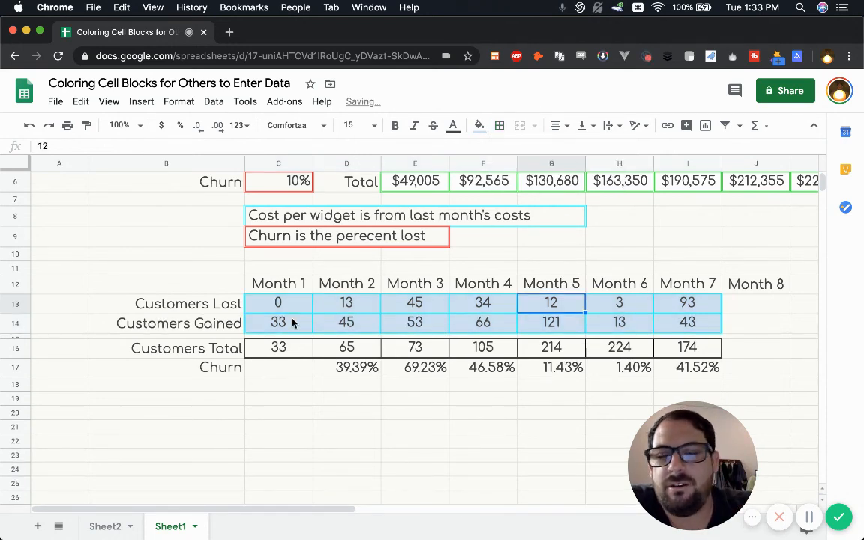
scroll(351, 319, "up", 3)
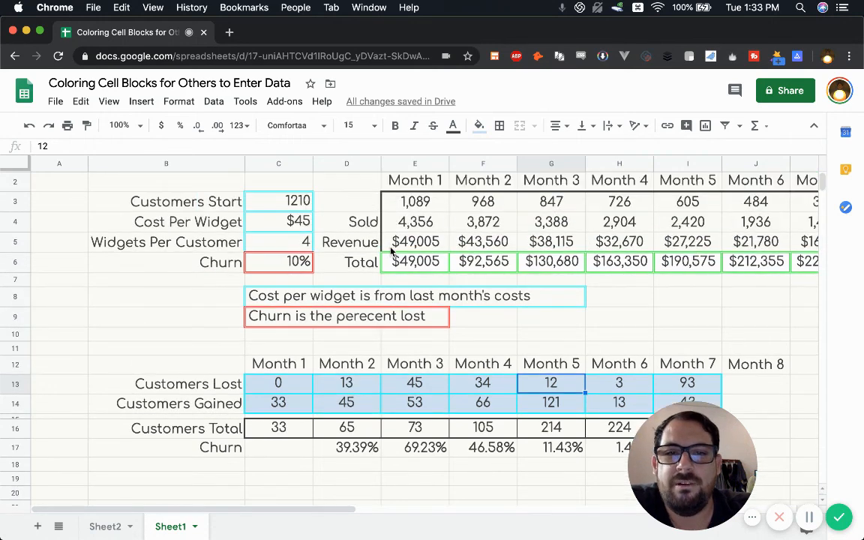
left_click(285, 203)
left_click(298, 236)
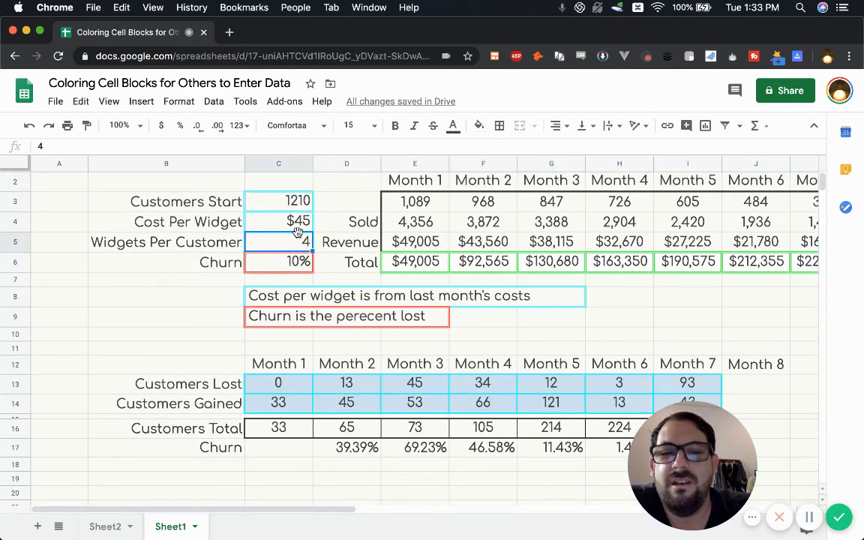
left_click(287, 203)
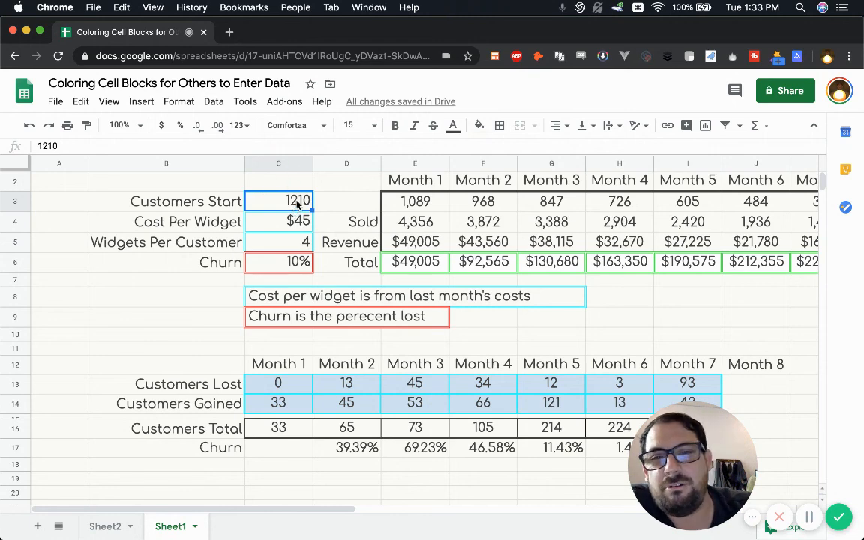
left_click(257, 181)
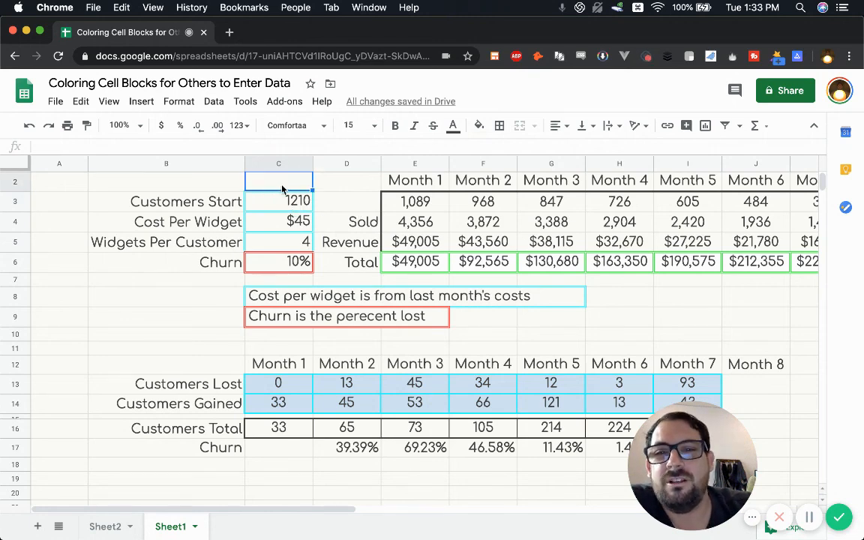
left_click(299, 205)
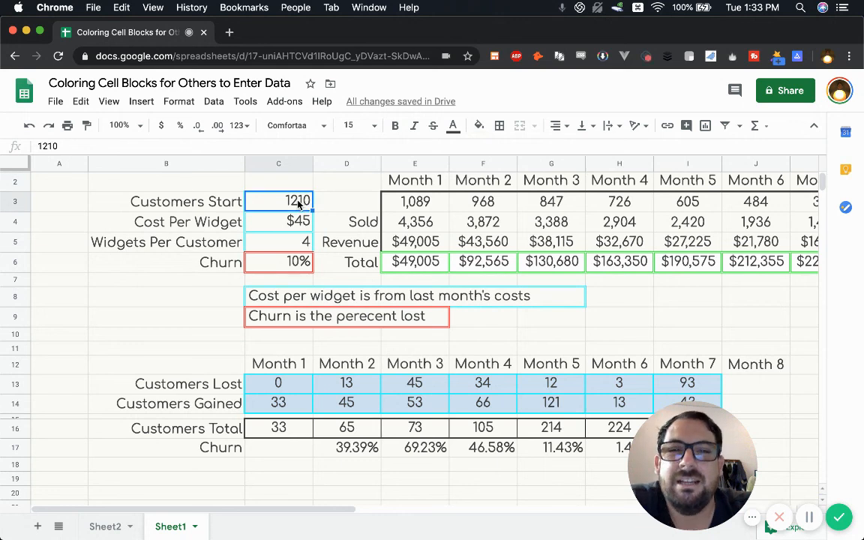
left_click(305, 219)
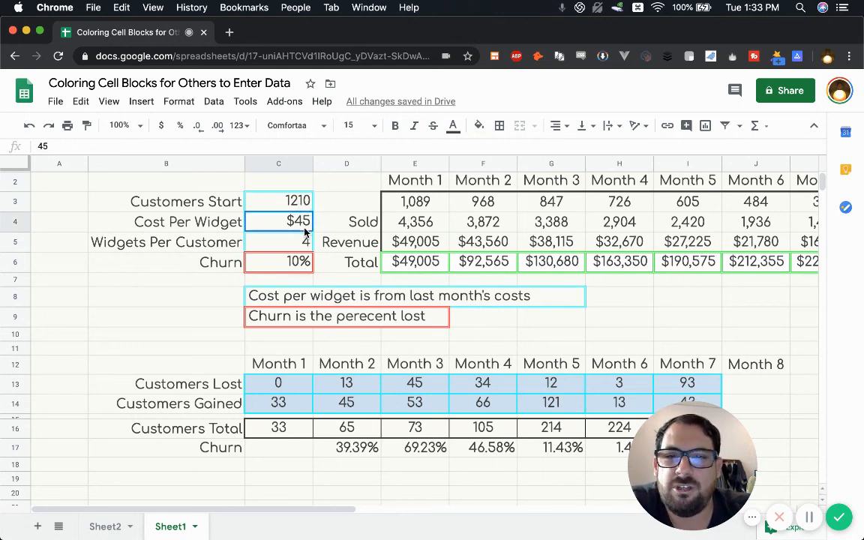